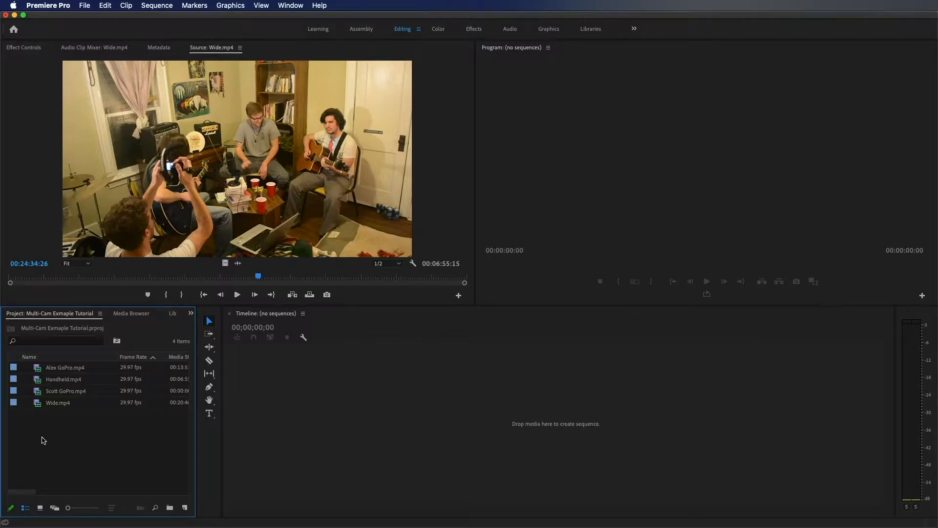
- Create 1024x540 H.264 proxies for all four source clips, stored next to the original media in a Proxy folder
{"action": "right_click", "coordinate": [93, 395]}
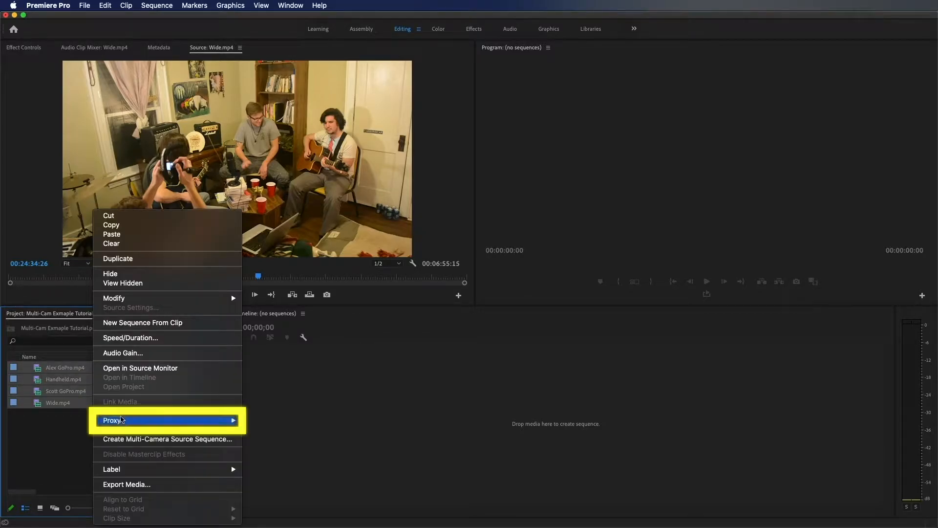
{"action": "mouse_move", "coordinate": [132, 424]}
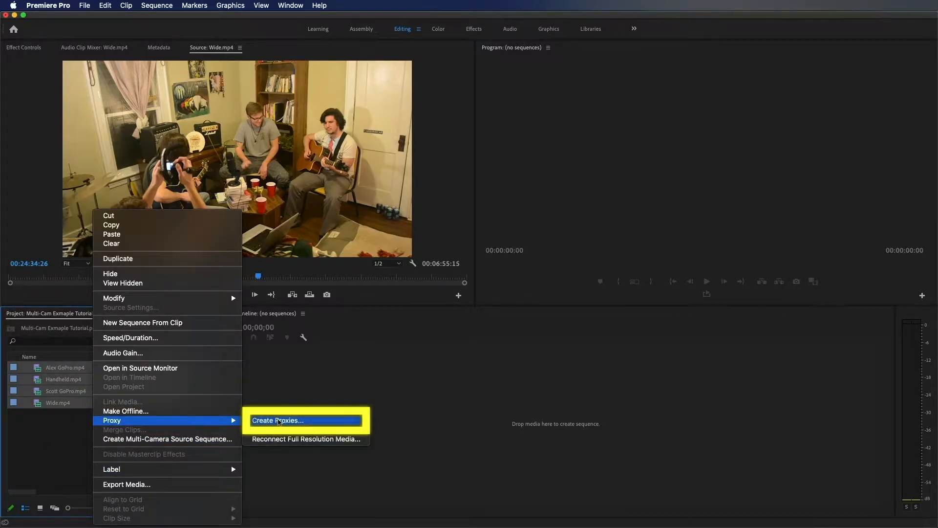
{"action": "left_click", "coordinate": [278, 421]}
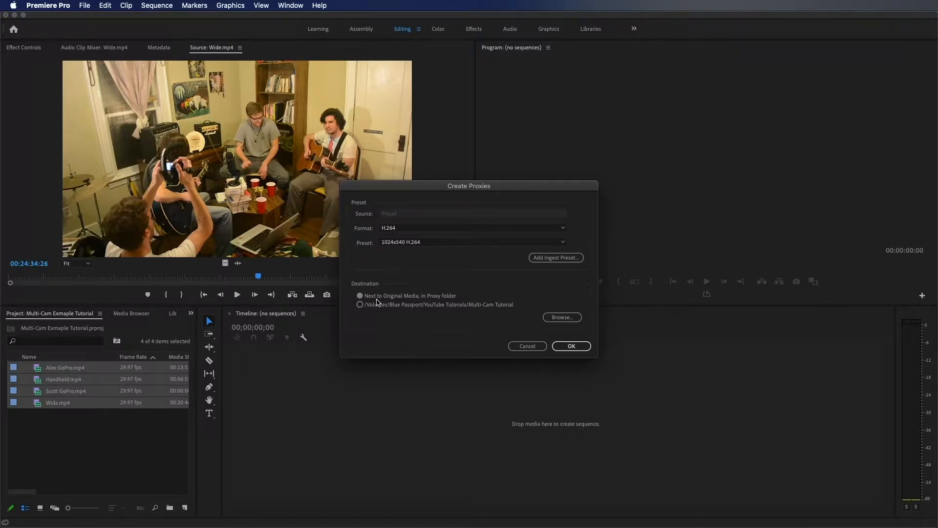
{"action": "left_click", "coordinate": [571, 347]}
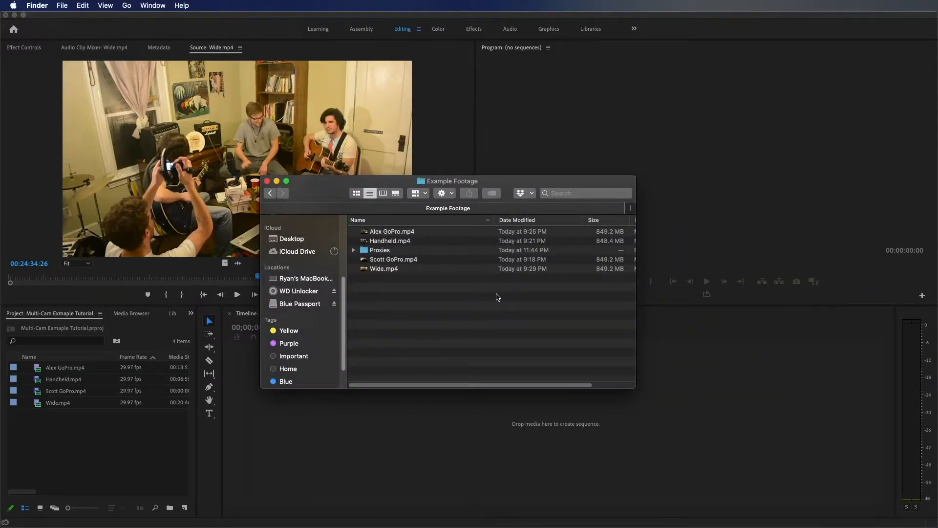
- Import the Proxies folder from the Example Footage folder in Finder into the Premiere Pro project and expand its bin
{"action": "left_click", "coordinate": [368, 254]}
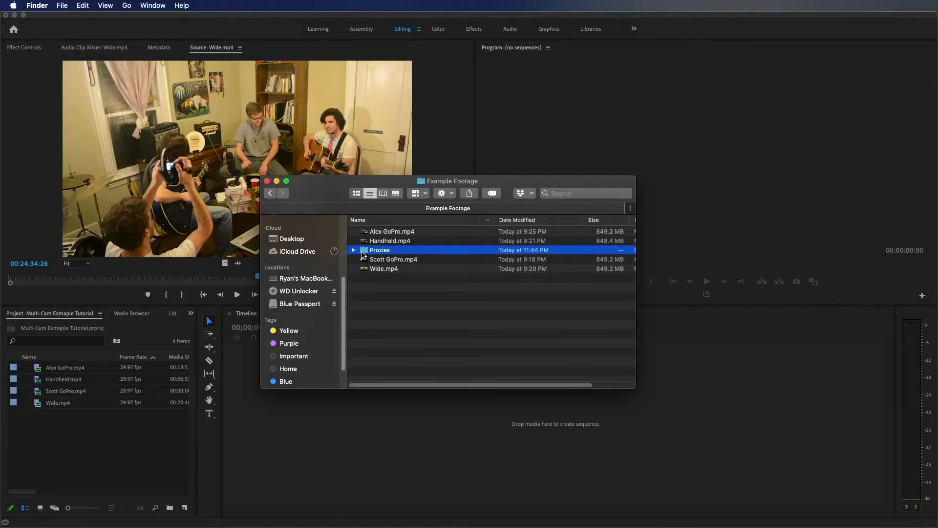
{"action": "left_click", "coordinate": [353, 251]}
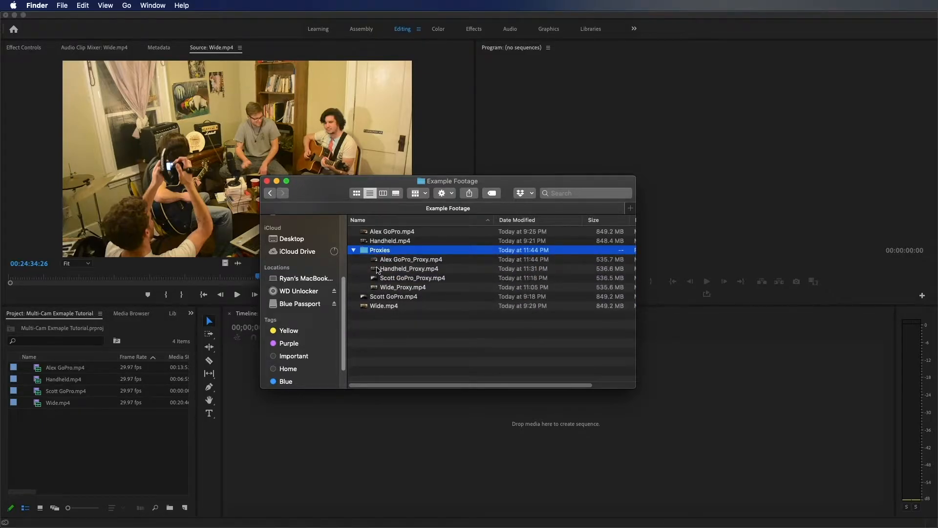
{"action": "left_click_drag", "start_coordinate": [366, 253], "coordinate": [93, 447]}
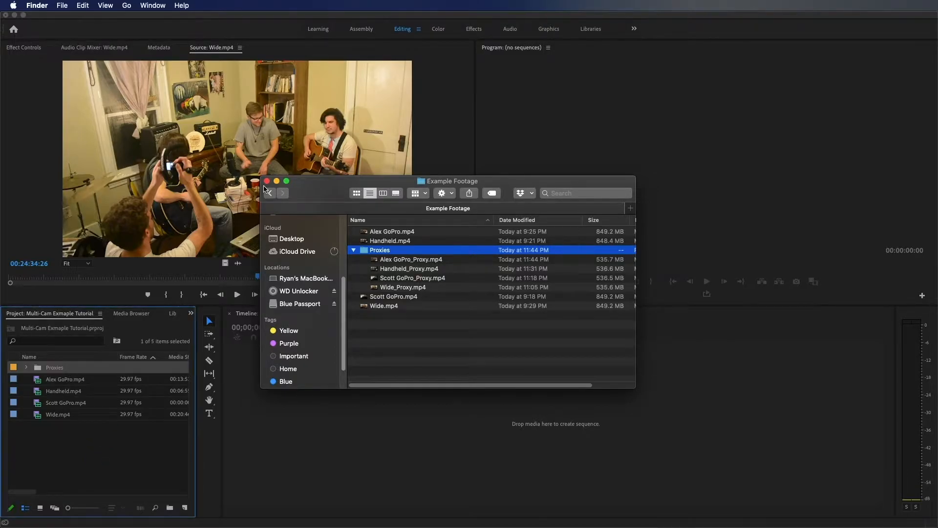
{"action": "left_click", "coordinate": [42, 419]}
{"action": "left_click", "coordinate": [26, 367]}
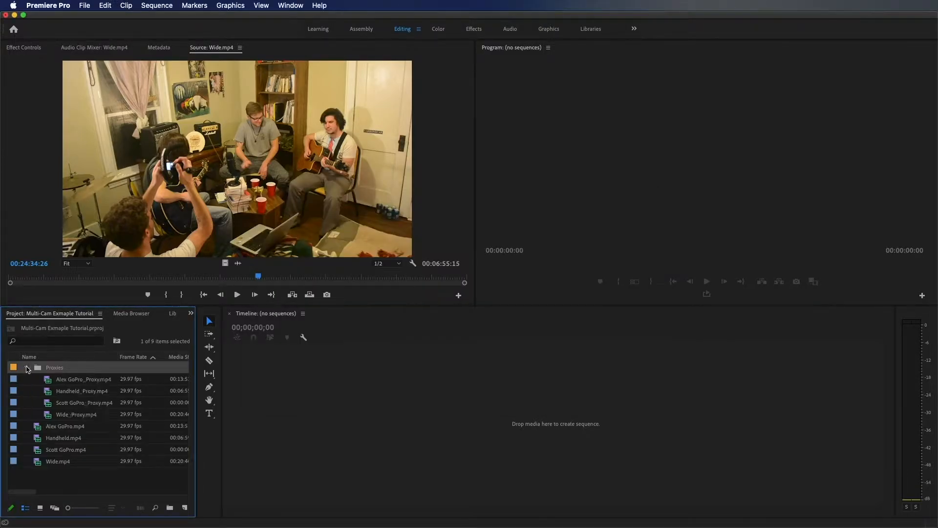
- Create a multi-camera source sequence with name suffix Song 1 from the four proxy clips, synchronized by audio on track channel 1
{"action": "left_click", "coordinate": [48, 383]}
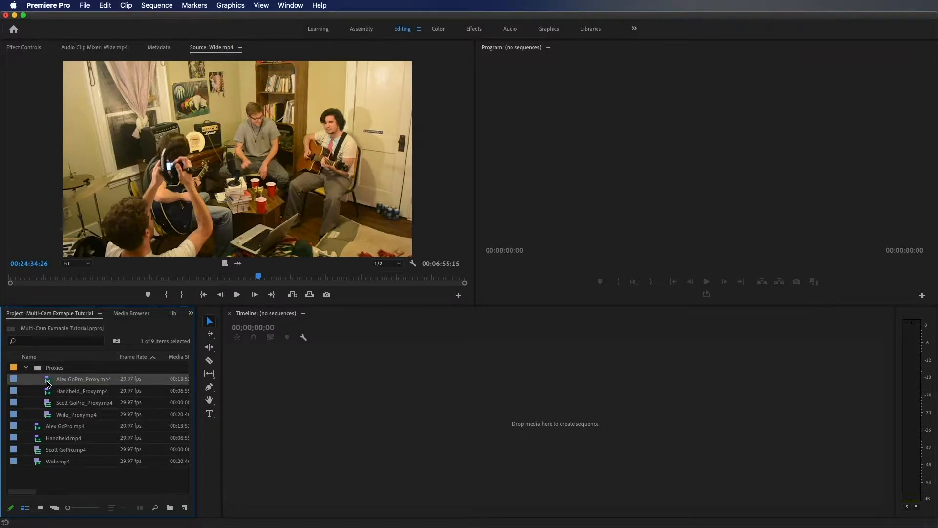
{"action": "left_click", "coordinate": [48, 415], "text": "shift"}
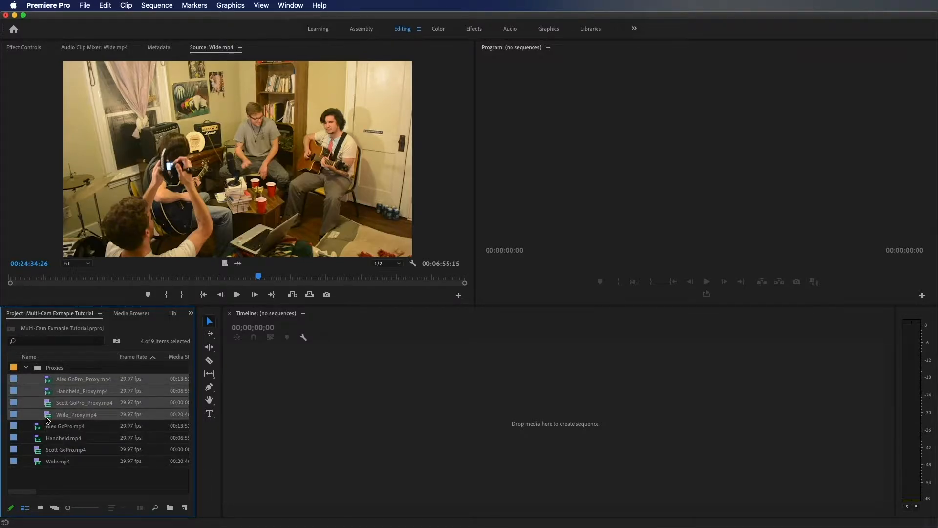
{"action": "right_click", "coordinate": [48, 419]}
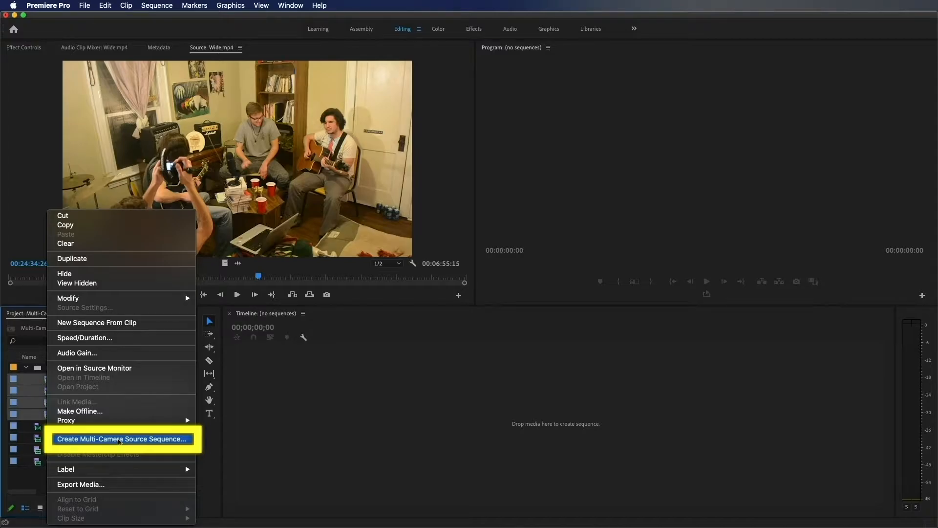
{"action": "left_click", "coordinate": [119, 439]}
{"action": "left_click", "coordinate": [511, 127]}
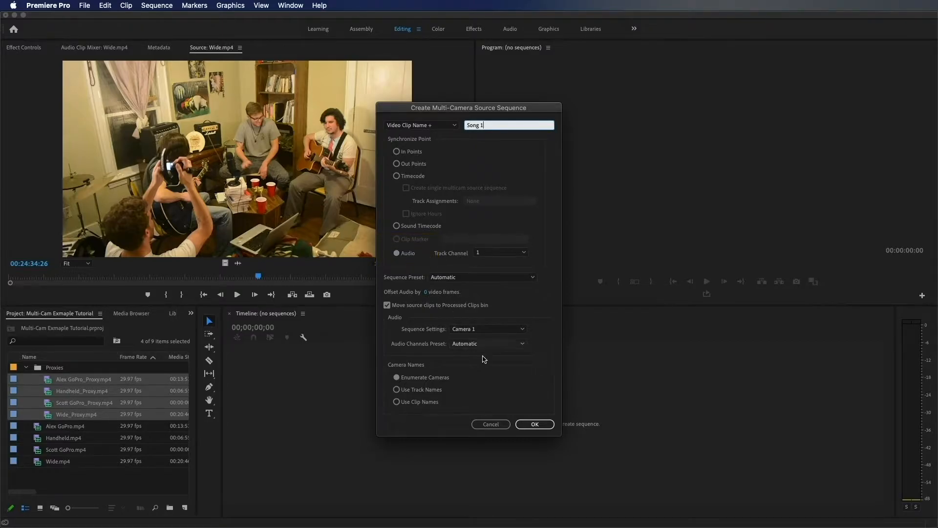
{"action": "left_click", "coordinate": [534, 424]}
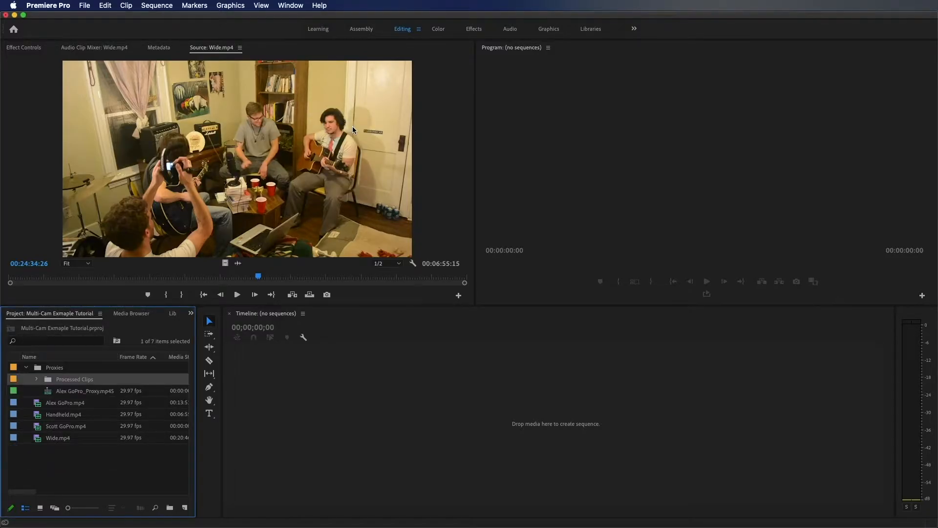
- Check the Processed Clips bin, build a timeline sequence from the multi-camera clip, and place the playhead at about 24 seconds
{"action": "left_click", "coordinate": [48, 395]}
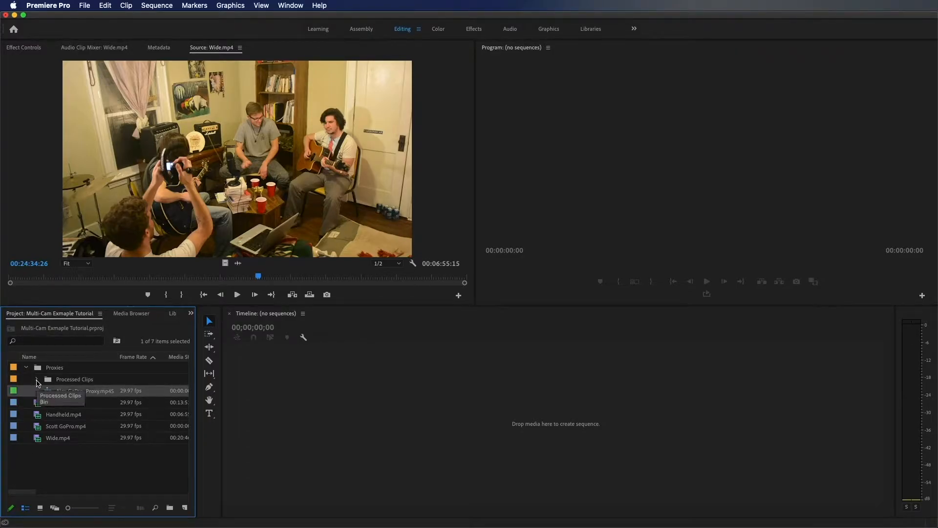
{"action": "left_click", "coordinate": [38, 380]}
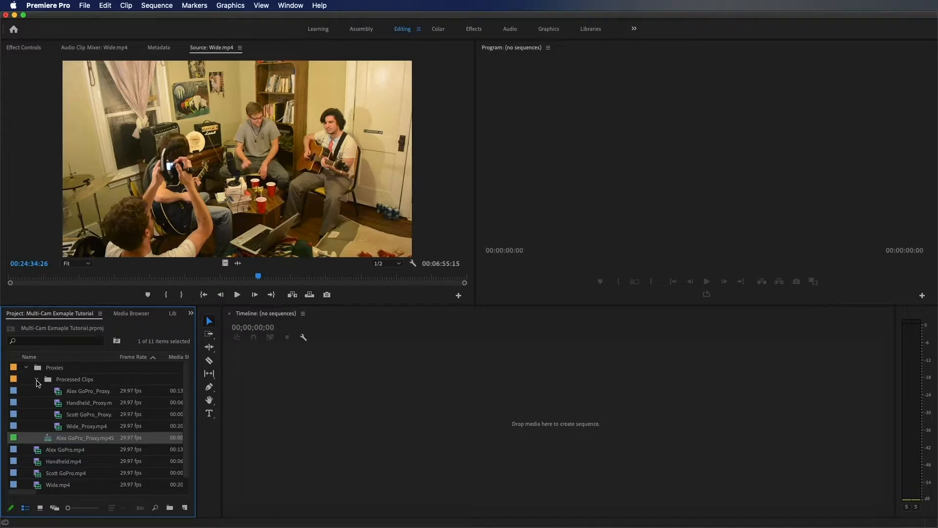
{"action": "left_click", "coordinate": [37, 380]}
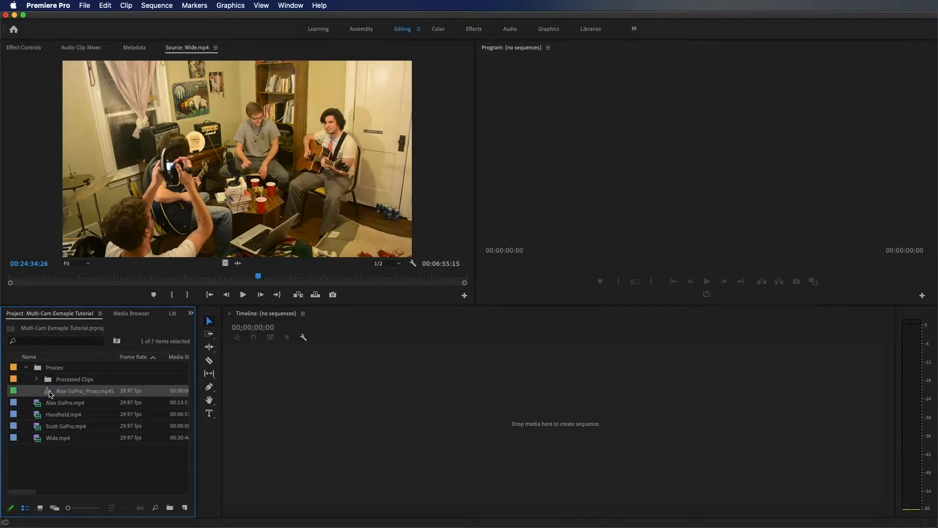
{"action": "left_click_drag", "start_coordinate": [52, 392], "coordinate": [357, 374]}
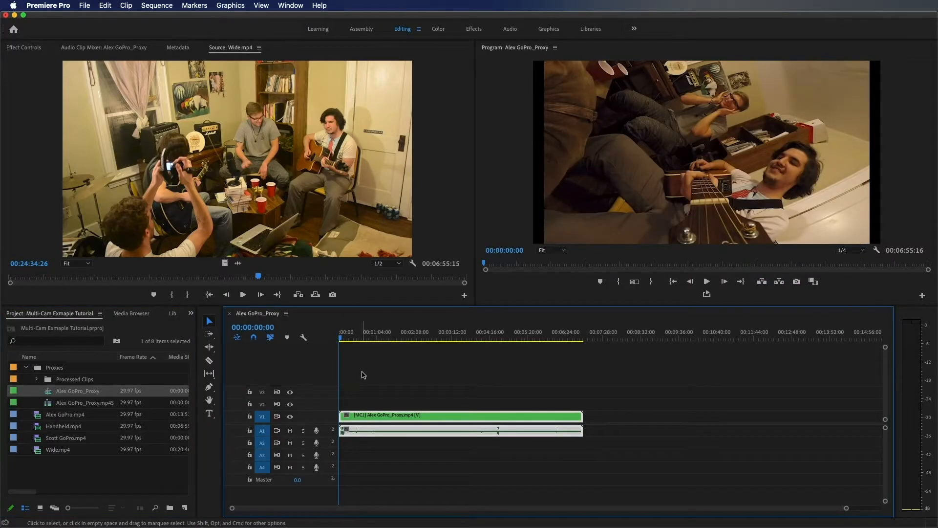
{"action": "mouse_move", "coordinate": [366, 333]}
{"action": "left_mouse_down"}
{"action": "mouse_move", "coordinate": [559, 334]}
{"action": "mouse_move", "coordinate": [353, 333]}
{"action": "left_mouse_up"}
{"action": "left_click", "coordinate": [523, 400]}
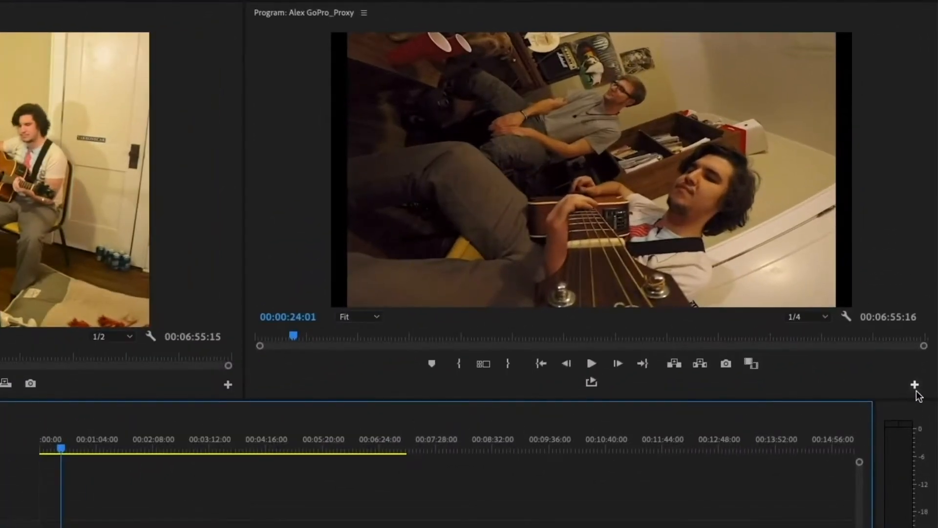
- Add the Toggle Multi-Camera View control to the Program monitor's second control row and turn on the multi-camera view
{"action": "left_click", "coordinate": [922, 296]}
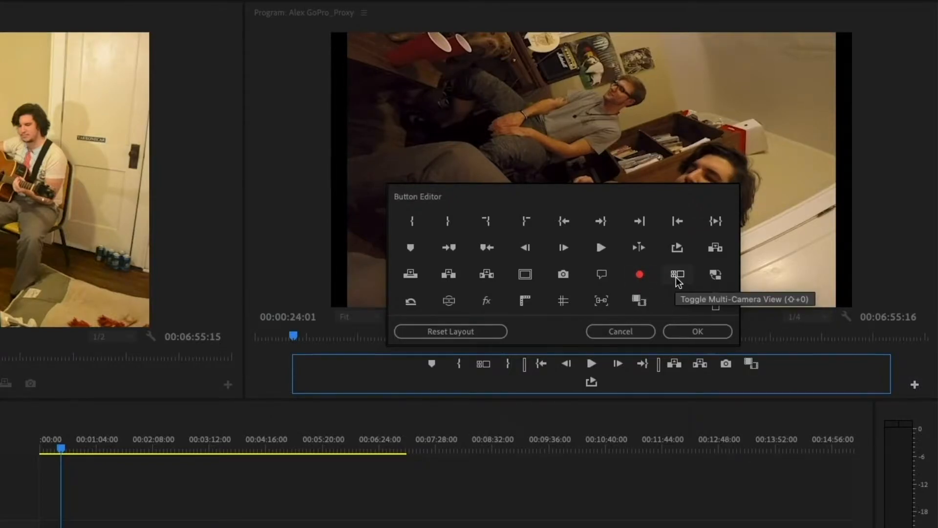
{"action": "left_click_drag", "start_coordinate": [678, 281], "coordinate": [481, 379]}
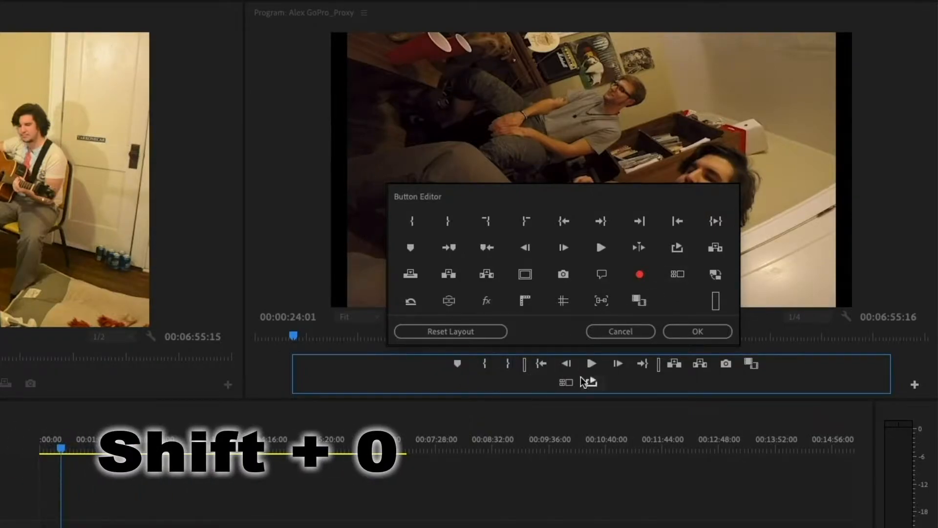
{"action": "left_click", "coordinate": [694, 331]}
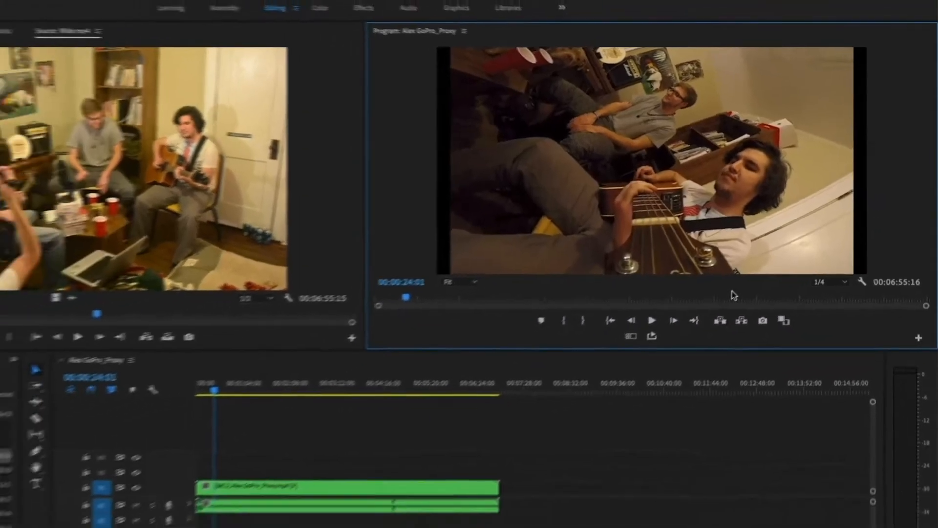
{"action": "left_click", "coordinate": [630, 336]}
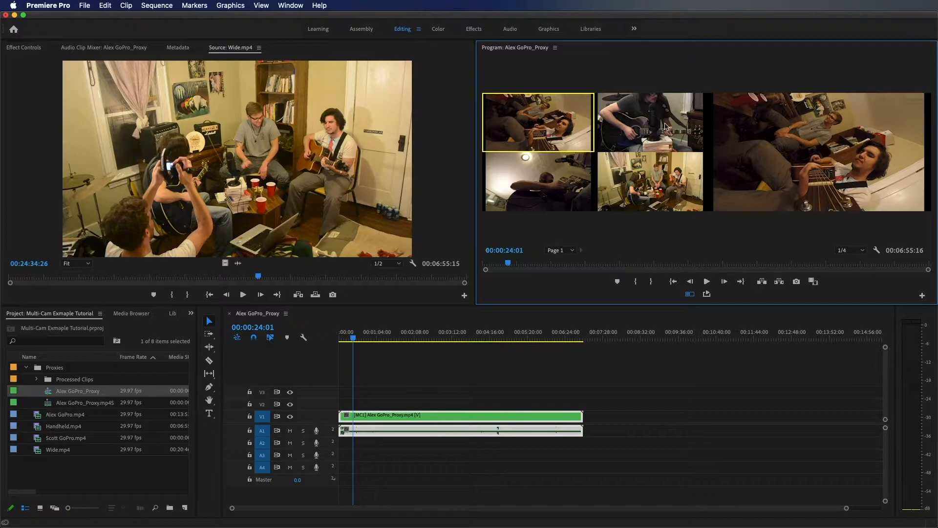
- Change the clip's active angle to camera 2 at about 35 seconds, camera 4 at about 1:27, and camera 3 at about 2:34
{"action": "left_click", "coordinate": [359, 357]}
{"action": "mouse_move", "coordinate": [354, 337]}
{"action": "left_mouse_down"}
{"action": "mouse_move", "coordinate": [337, 336]}
{"action": "mouse_move", "coordinate": [360, 336]}
{"action": "left_mouse_up"}
{"action": "left_click", "coordinate": [648, 110]}
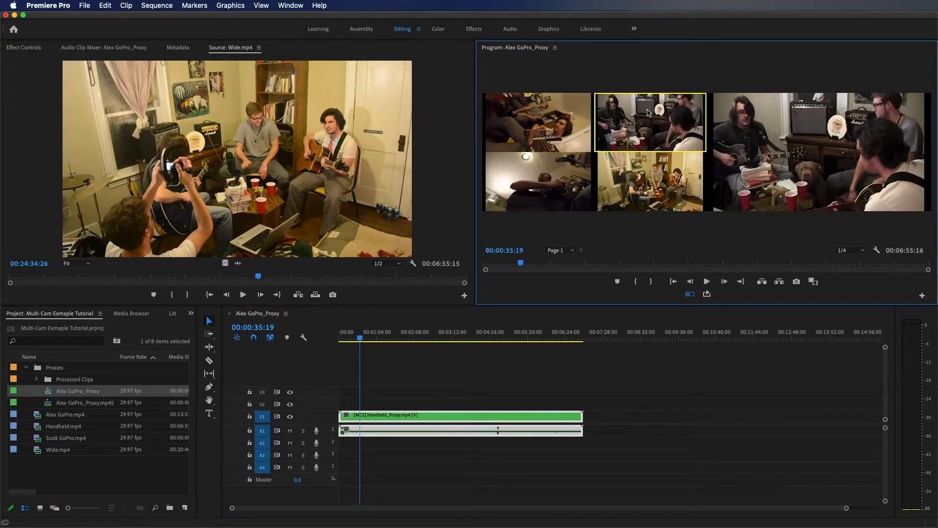
{"action": "left_click_drag", "start_coordinate": [362, 336], "coordinate": [392, 337]}
{"action": "left_click", "coordinate": [664, 185]}
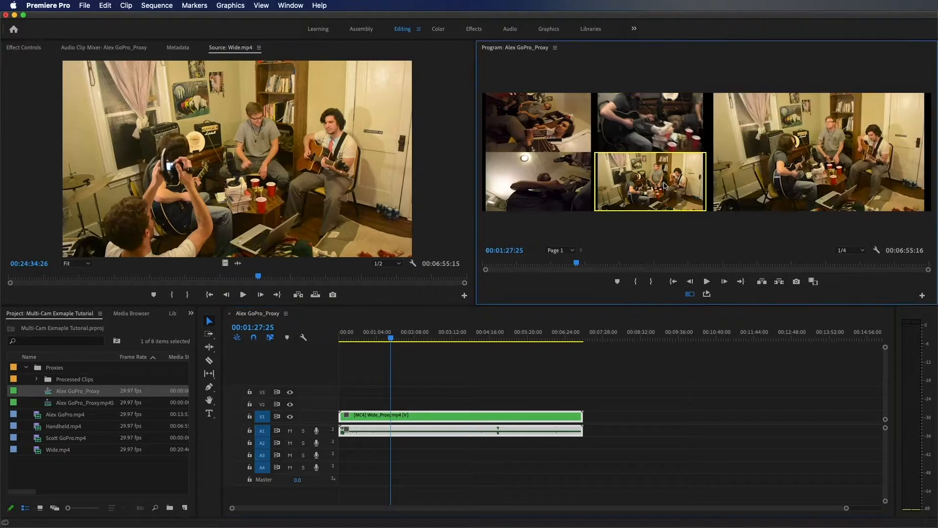
{"action": "left_click_drag", "start_coordinate": [413, 336], "coordinate": [432, 331]}
{"action": "key", "text": "3"}
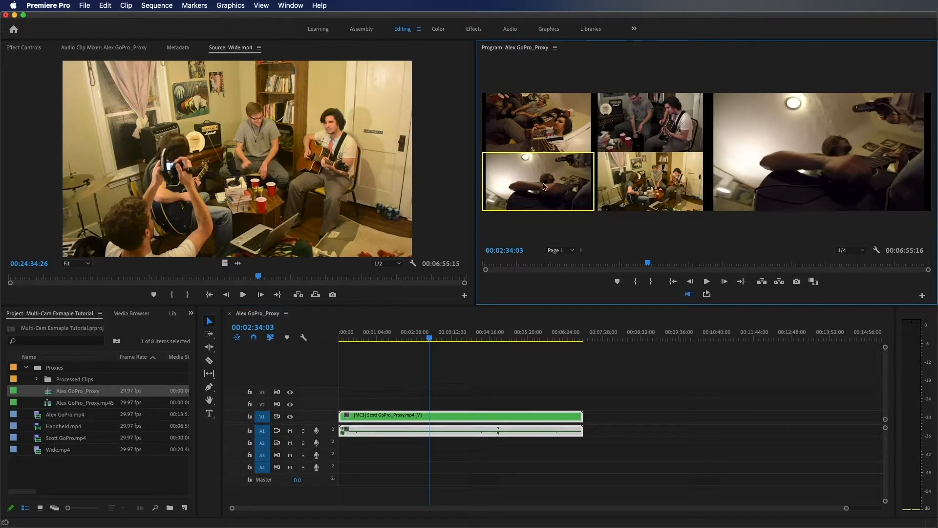
- Play the sequence from the start, switching live through cameras 1, 3, 2, 4, 1 and 3, and stop at about 47 seconds
{"action": "left_click_drag", "start_coordinate": [414, 337], "coordinate": [340, 339]}
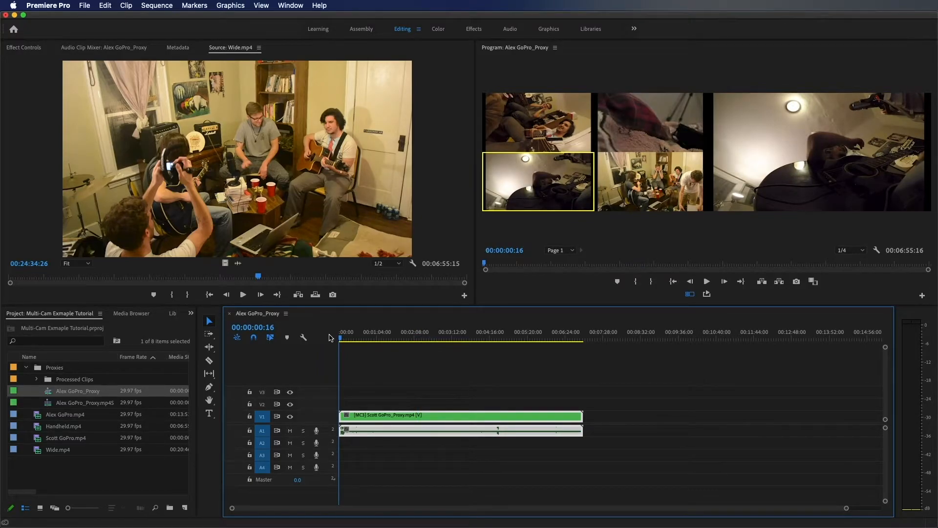
{"action": "key", "text": "space"}
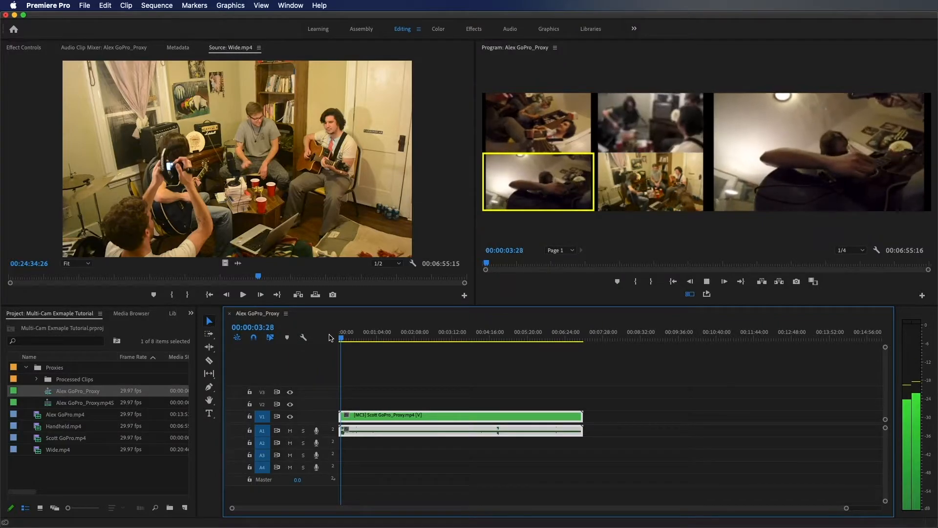
{"action": "key", "text": "1"}
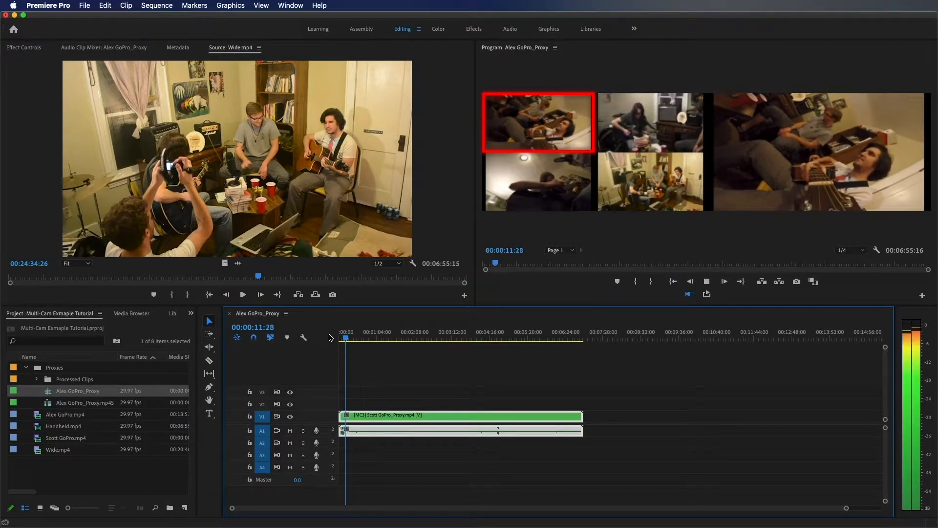
{"action": "key", "text": "3"}
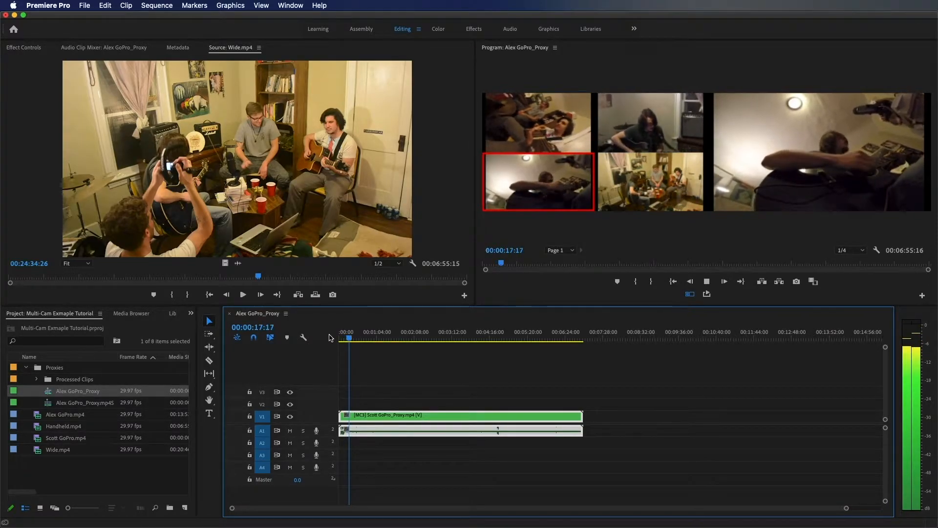
{"action": "key", "text": "2"}
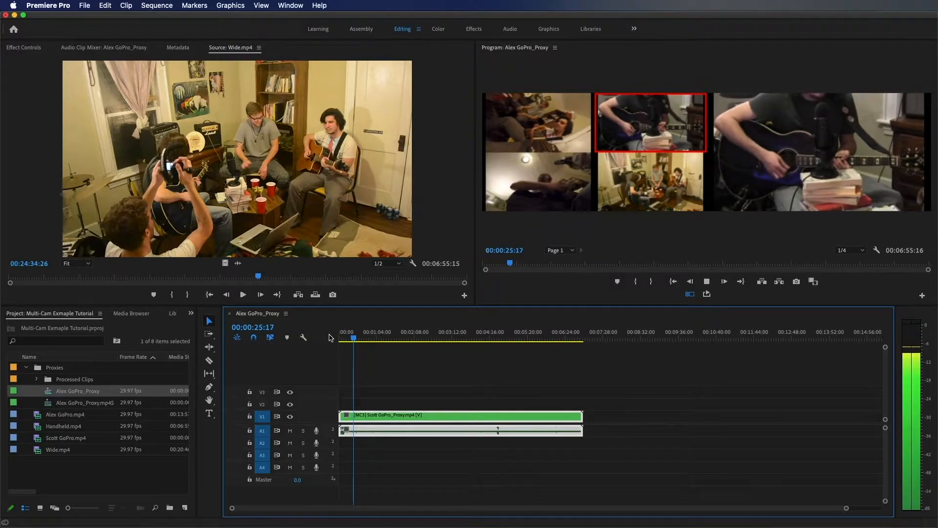
{"action": "key", "text": "4"}
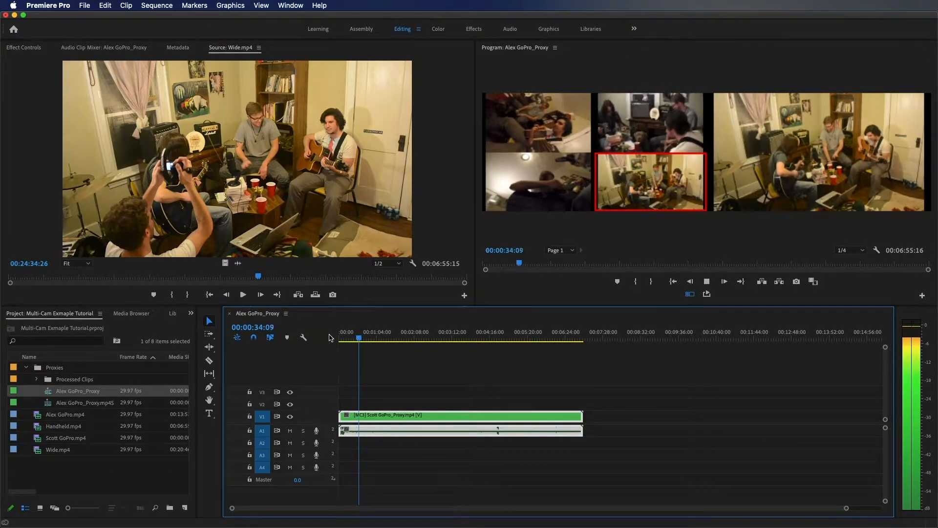
{"action": "key", "text": "1"}
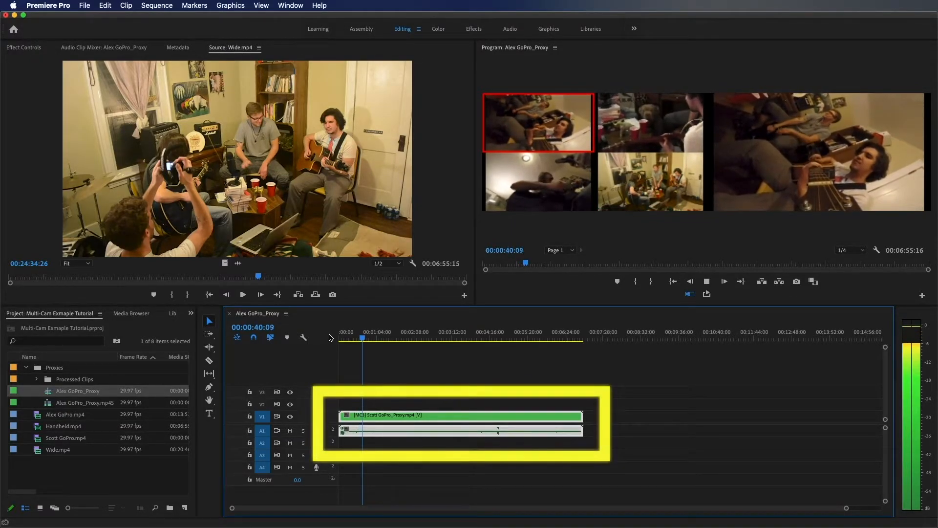
{"action": "key", "text": "3"}
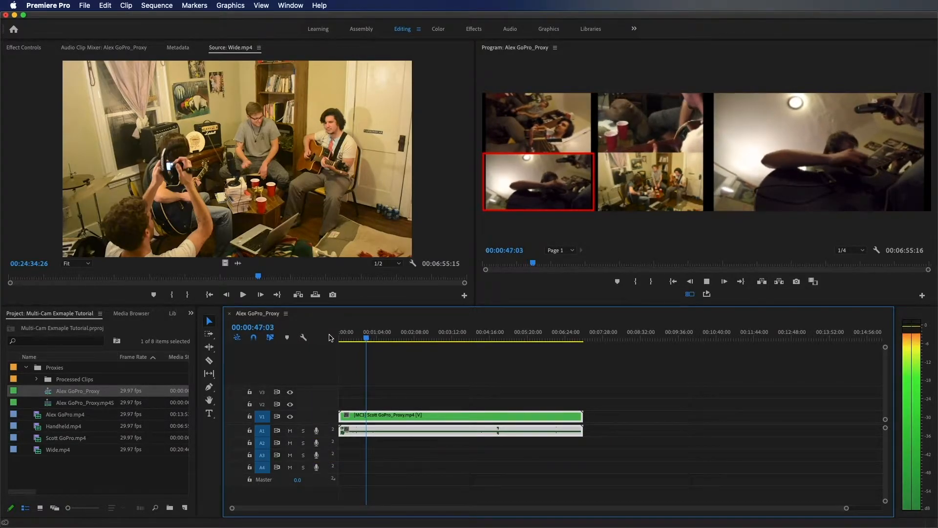
{"action": "key", "text": "space"}
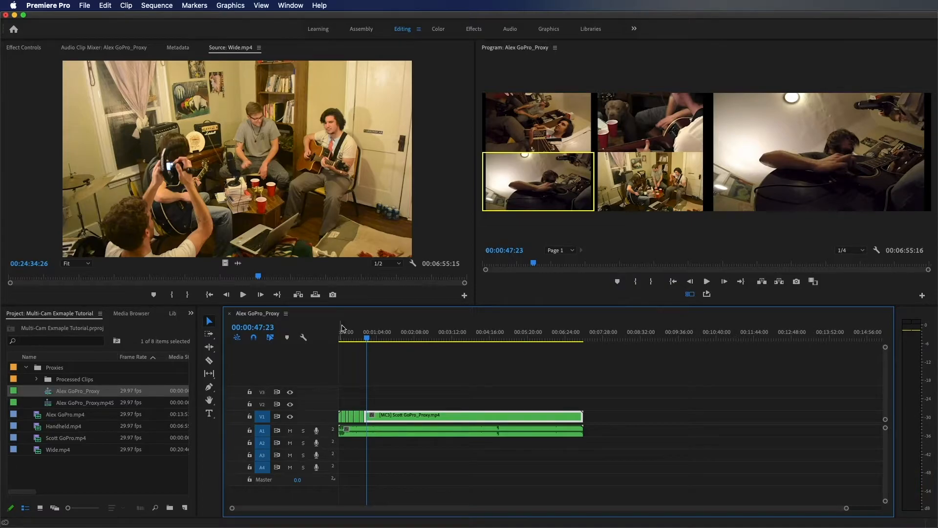
{"action": "key", "text": "="}
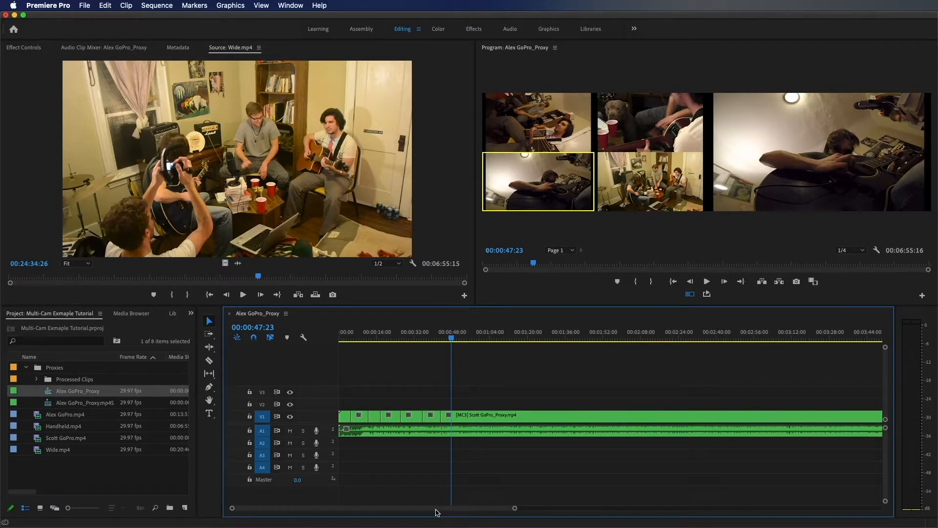
- Zoom in on the sequence's opening cuts and enlarge the video and audio track heights in the timeline
{"action": "left_click_drag", "start_coordinate": [513, 511], "coordinate": [494, 511]}
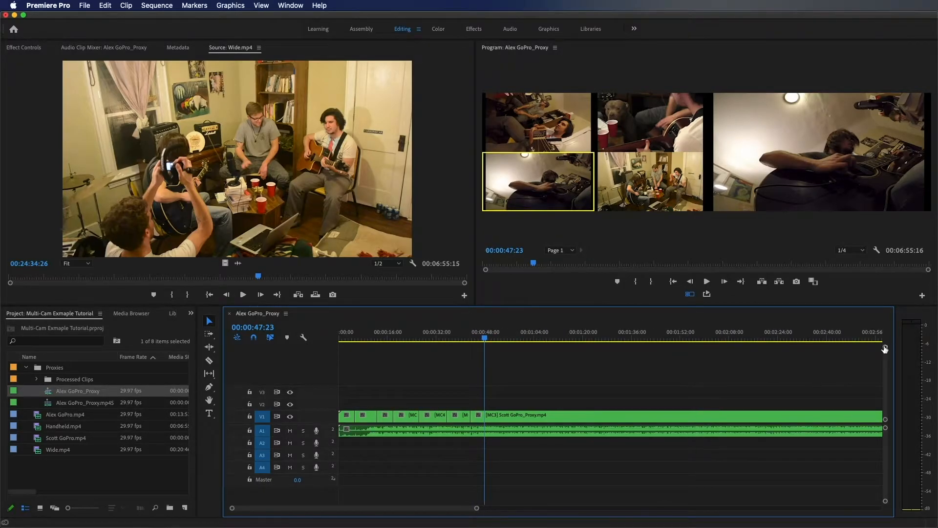
{"action": "left_click_drag", "start_coordinate": [885, 347], "coordinate": [885, 354]}
{"action": "left_click_drag", "start_coordinate": [885, 501], "coordinate": [885, 491]}
- Review the opening cuts from the sequence start and switch the clip at about 40 seconds to camera 3
{"action": "left_click", "coordinate": [341, 335]}
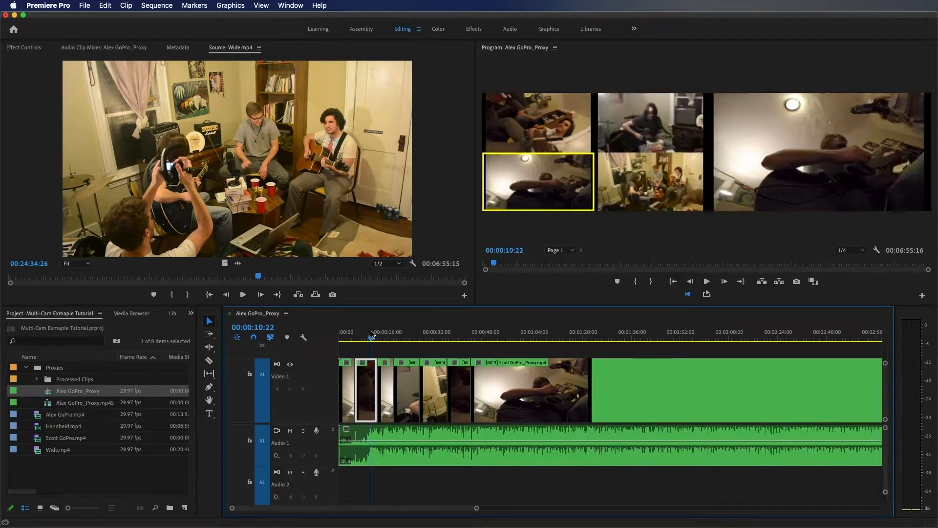
{"action": "left_click_drag", "start_coordinate": [341, 335], "coordinate": [462, 384]}
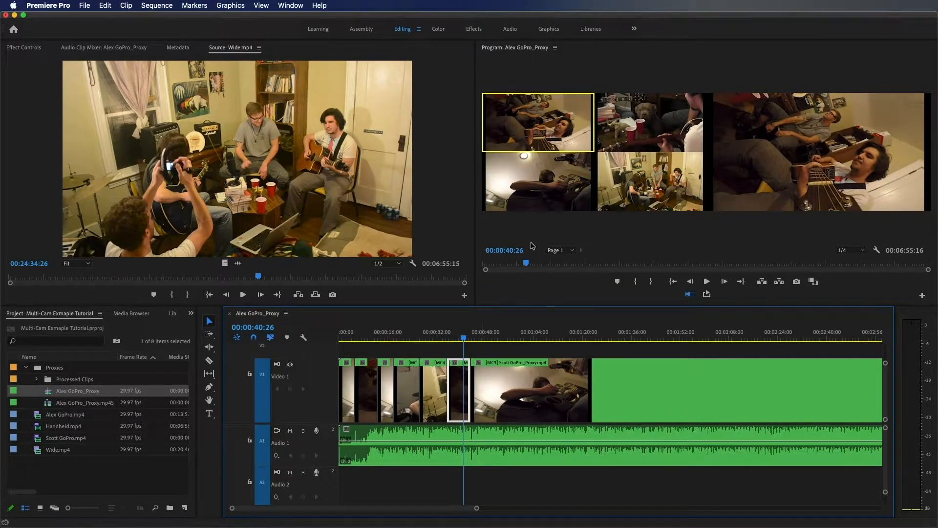
{"action": "left_click", "coordinate": [560, 174]}
{"action": "left_click", "coordinate": [560, 174]}
- Split the long camera 3 clip on Video 1 at 00:01:04:03 with the Razor tool
{"action": "left_click_drag", "start_coordinate": [461, 337], "coordinate": [530, 337]}
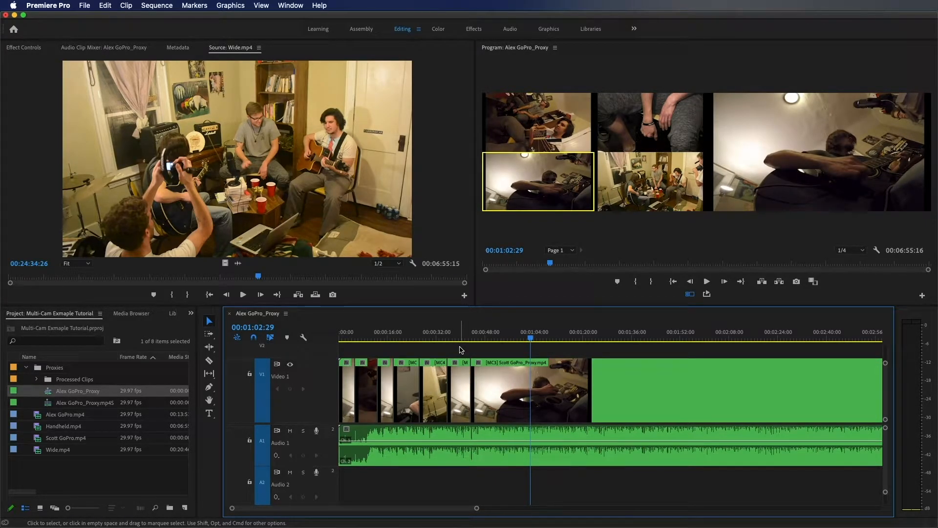
{"action": "left_click", "coordinate": [531, 334]}
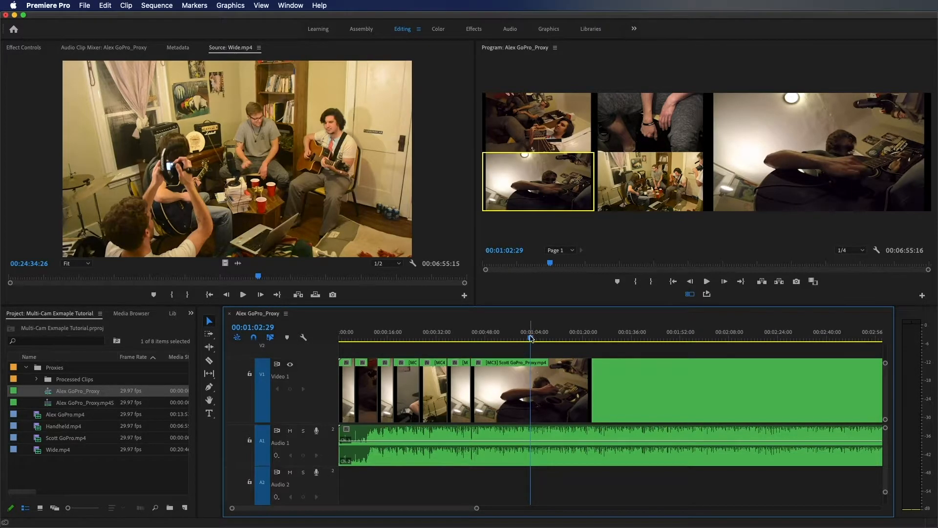
{"action": "left_click", "coordinate": [487, 337]}
{"action": "left_click_drag", "start_coordinate": [488, 338], "coordinate": [537, 347]}
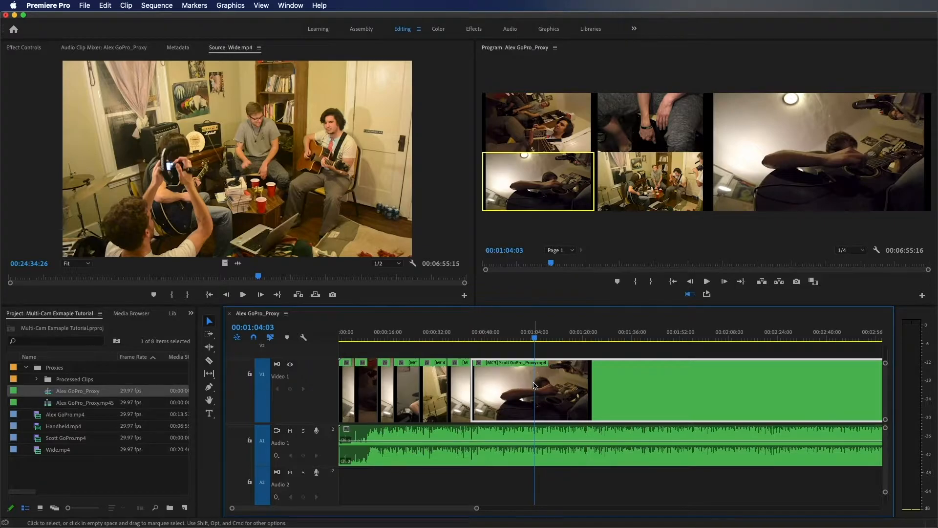
{"action": "key", "text": "c"}
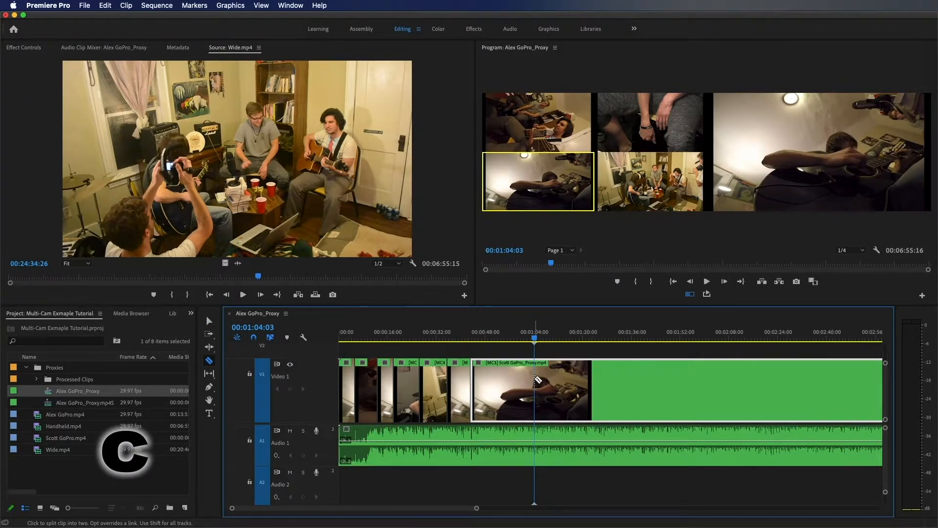
{"action": "left_click", "coordinate": [534, 381]}
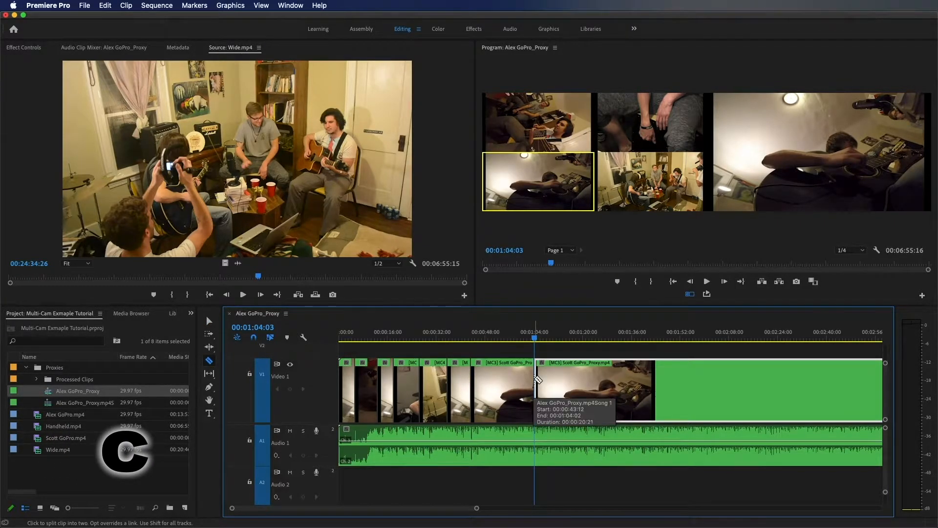
{"action": "key", "text": "v"}
- Add an edit at 00:01:09:12 and switch the short segment between the two new cuts to camera 2
{"action": "left_click", "coordinate": [543, 334]}
{"action": "left_click_drag", "start_coordinate": [545, 335], "coordinate": [551, 341]}
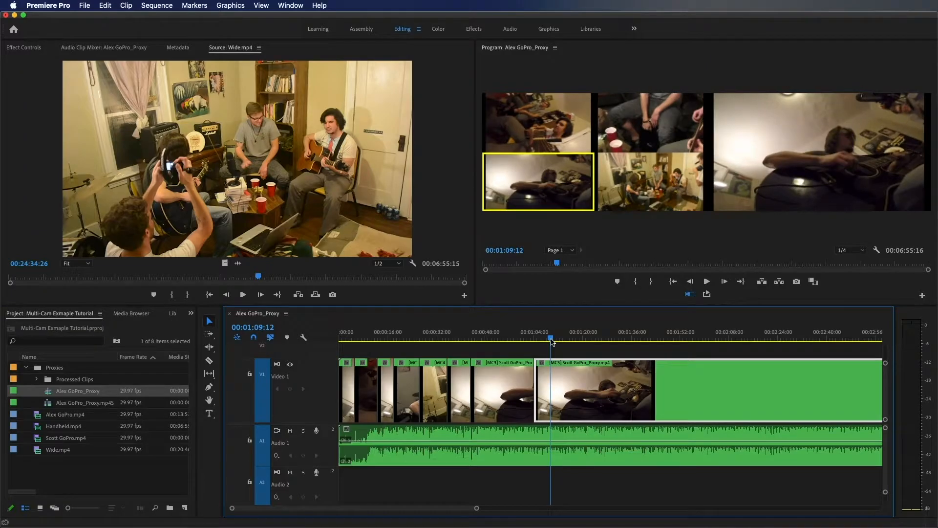
{"action": "key", "text": "super+k"}
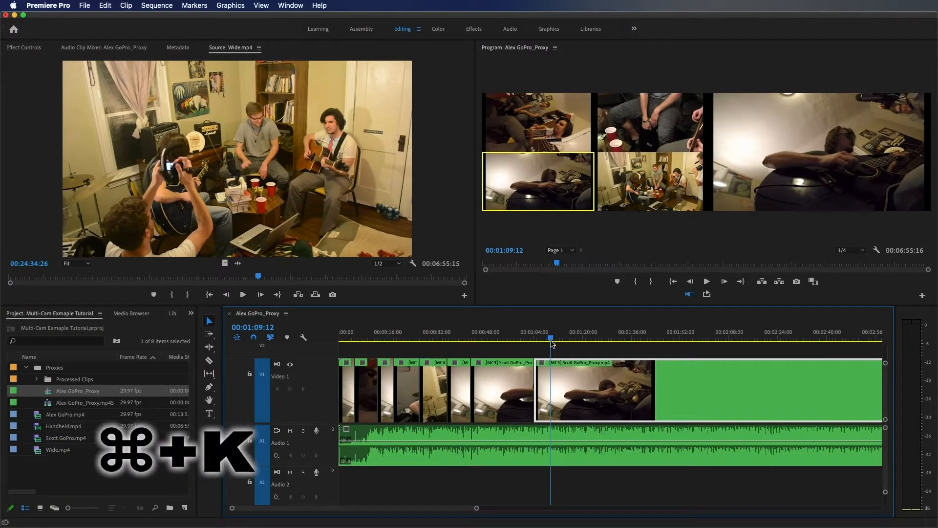
{"action": "left_click_drag", "start_coordinate": [557, 375], "coordinate": [572, 376]}
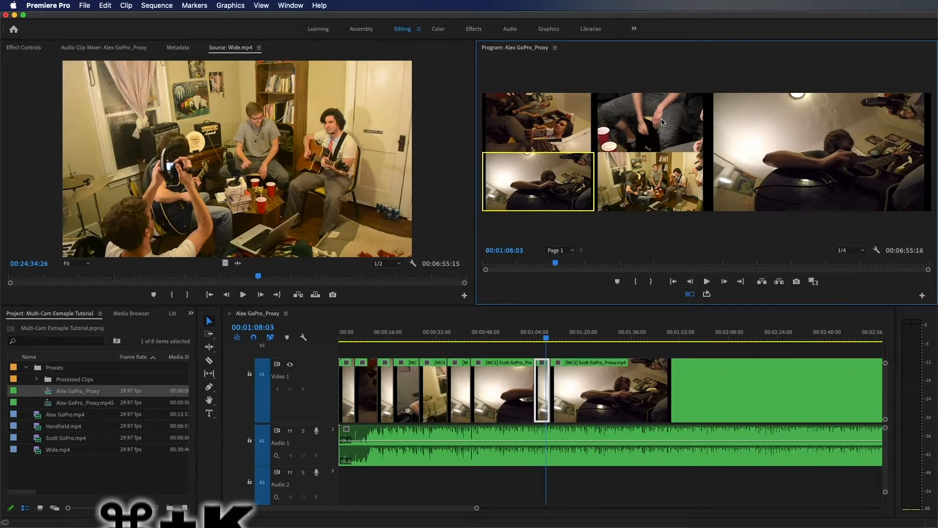
{"action": "left_click", "coordinate": [684, 123]}
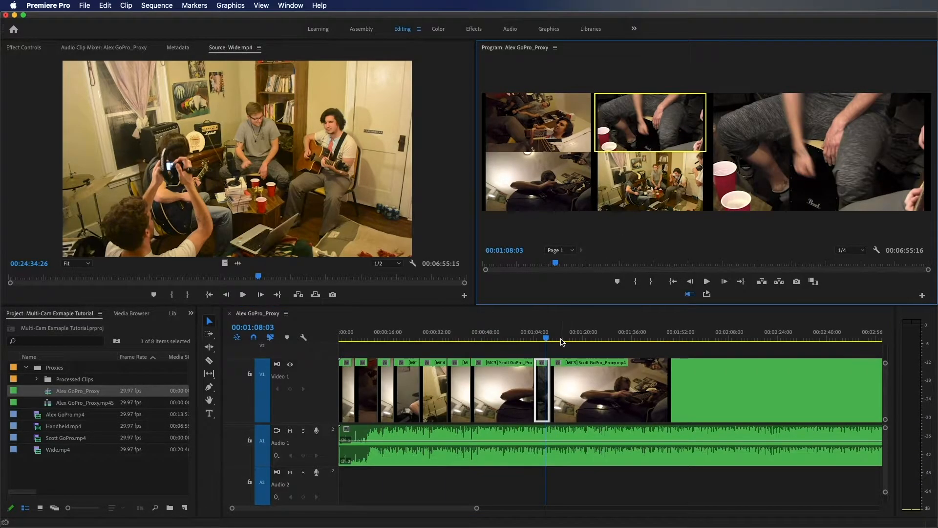
- Switch the remaining clip after the 00:01:09:12 cut to camera 1
{"action": "left_click", "coordinate": [562, 386]}
{"action": "left_click", "coordinate": [561, 334]}
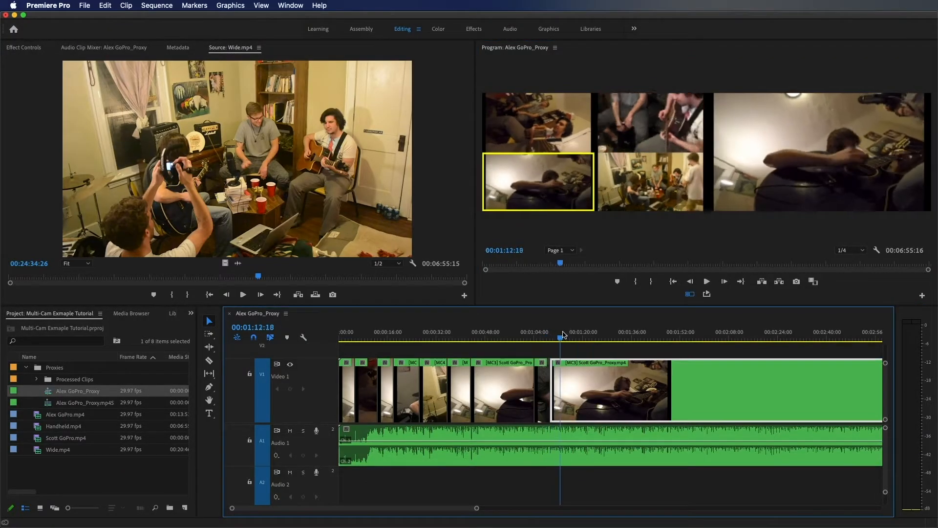
{"action": "left_click", "coordinate": [544, 125]}
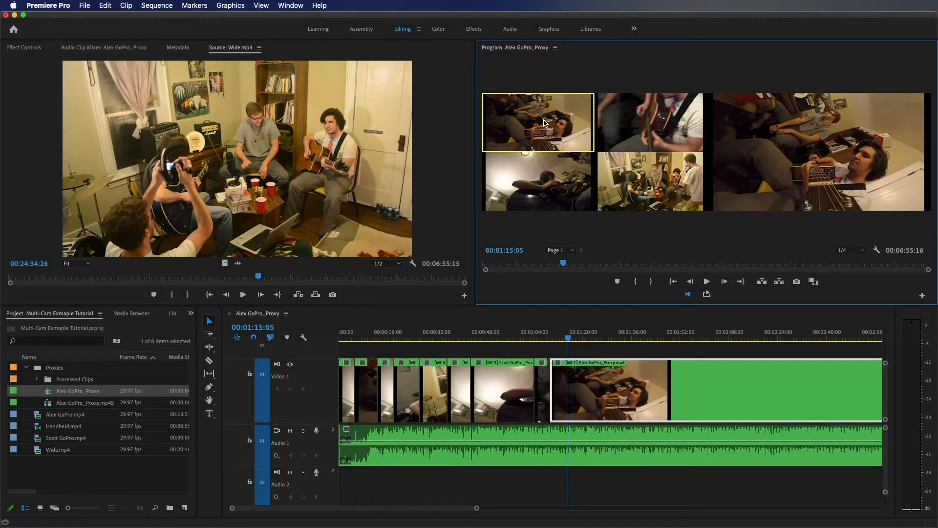
- Cut the camera 1 clip just before 1:20, switch the remainder to camera 3, and place the playhead at about 1:31
{"action": "left_click", "coordinate": [570, 336]}
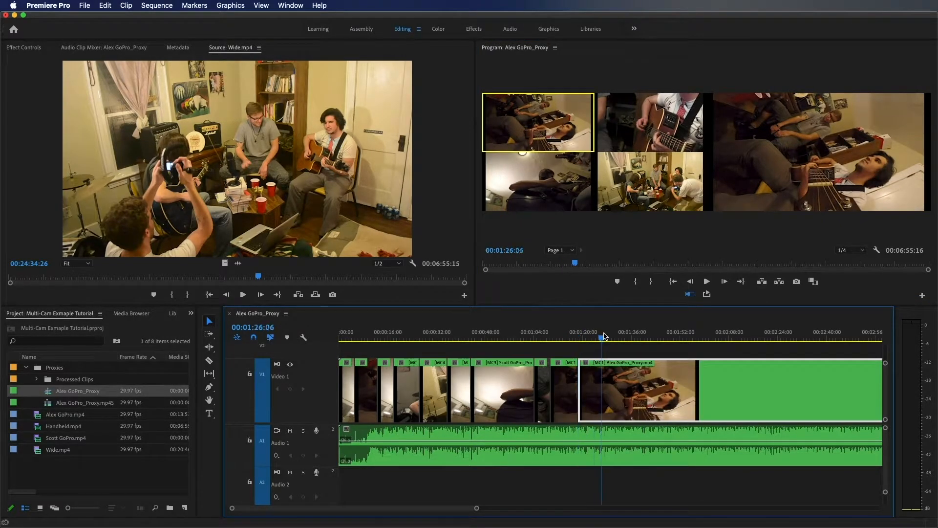
{"action": "left_click", "coordinate": [552, 192]}
{"action": "left_click", "coordinate": [615, 338]}
{"action": "mouse_move", "coordinate": [616, 340]}
{"action": "left_mouse_down"}
{"action": "mouse_move", "coordinate": [645, 339]}
{"action": "mouse_move", "coordinate": [608, 340]}
{"action": "mouse_move", "coordinate": [617, 340]}
{"action": "left_mouse_up"}
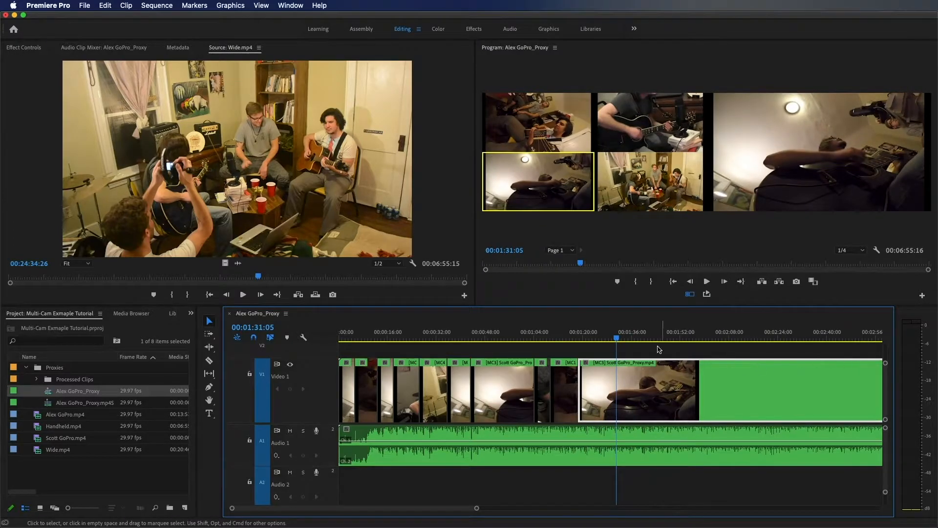
- Duplicate the camera 3 clip at about 53 seconds onto Video 2 and switch the Video 1 clip below it to camera 1
{"action": "left_click_drag", "start_coordinate": [886, 362], "coordinate": [886, 350]}
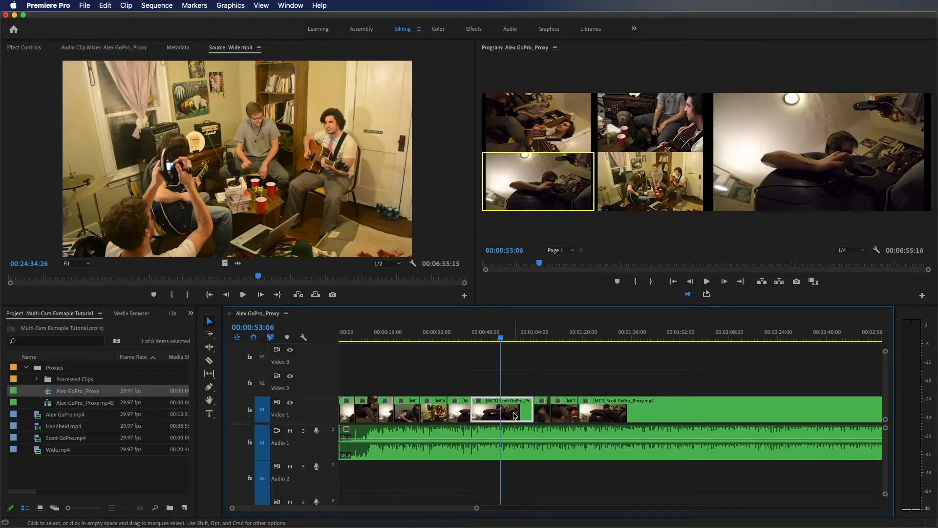
{"action": "left_click_drag", "start_coordinate": [514, 416], "coordinate": [519, 381]}
{"action": "left_click", "coordinate": [518, 387]}
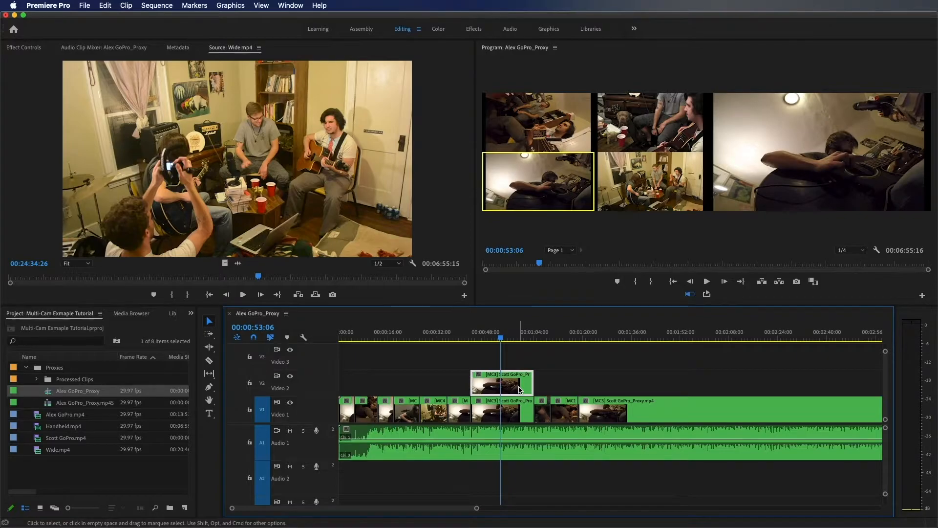
{"action": "left_click", "coordinate": [540, 135]}
{"action": "left_click", "coordinate": [540, 136]}
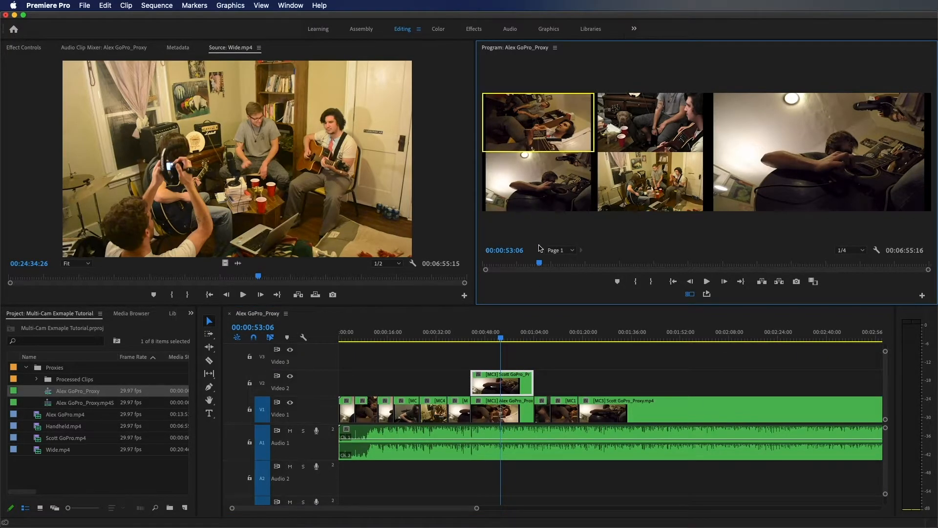
- Swap the two stacked clips so camera 1 sits on Video 2 and camera 3 on Video 1
{"action": "left_click", "coordinate": [510, 415]}
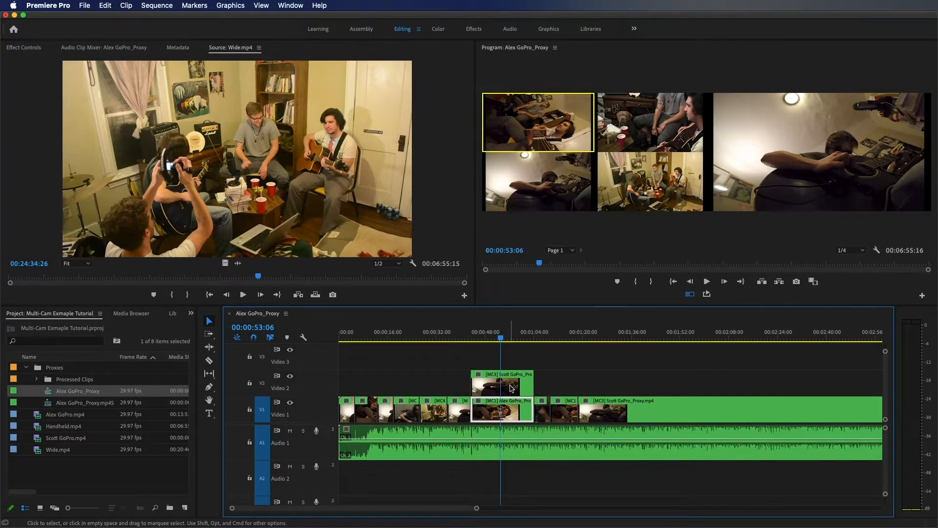
{"action": "mouse_move", "coordinate": [512, 411]}
{"action": "left_mouse_down"}
{"action": "mouse_move", "coordinate": [509, 355]}
{"action": "mouse_move", "coordinate": [516, 411]}
{"action": "left_mouse_up"}
{"action": "left_click", "coordinate": [571, 353]}
- Set the Video 2 clip's rotation to -91°, its scale to 44 and its position to 175, 220
{"action": "left_click", "coordinate": [517, 377]}
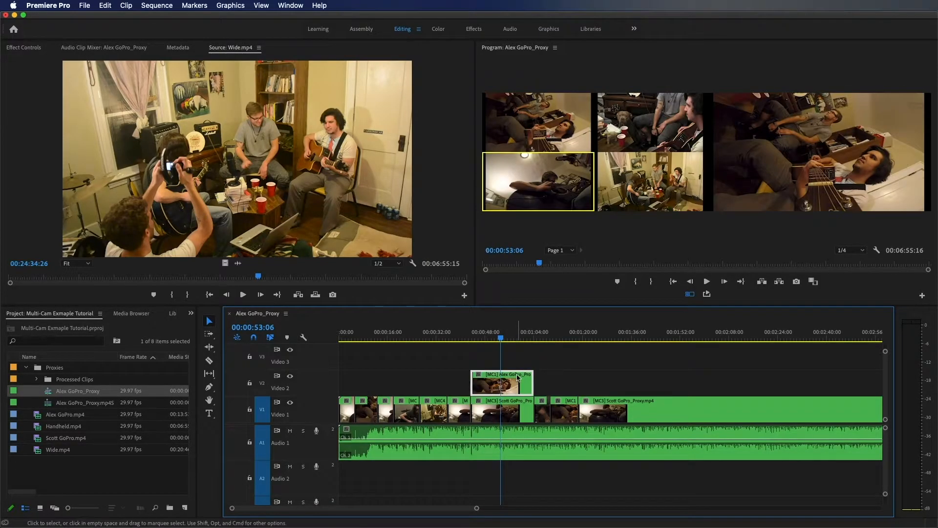
{"action": "left_click", "coordinate": [26, 48]}
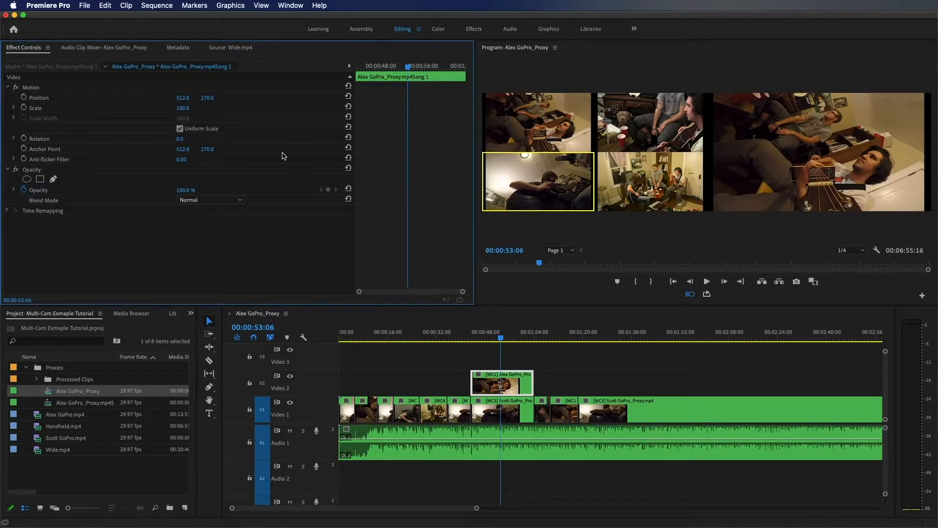
{"action": "left_click_drag", "start_coordinate": [182, 143], "coordinate": [138, 143]}
{"action": "mouse_move", "coordinate": [190, 108]}
{"action": "left_mouse_down"}
{"action": "mouse_move", "coordinate": [141, 97]}
{"action": "mouse_move", "coordinate": [198, 100]}
{"action": "left_mouse_up"}
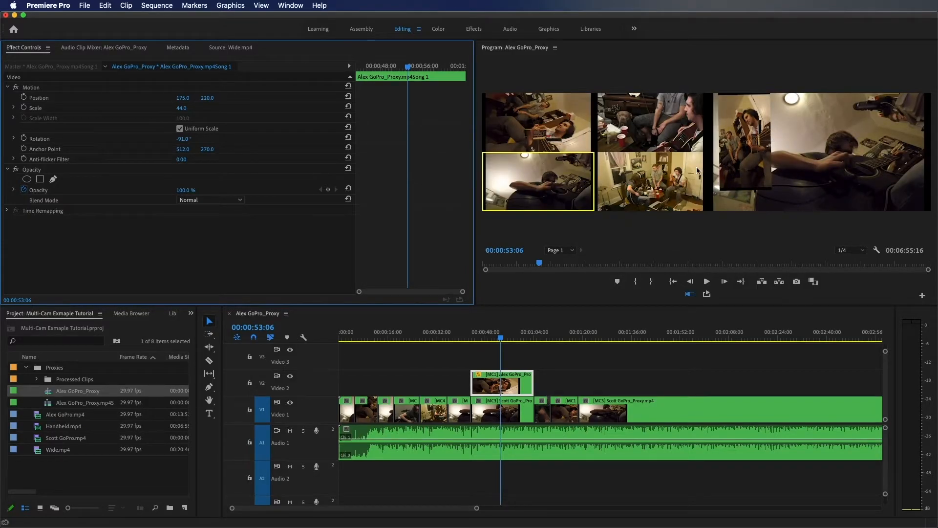
- Find the Crop video effect, apply it to the Video 2 clip, and correct the clip's rotation to -90°
{"action": "left_click", "coordinate": [520, 354]}
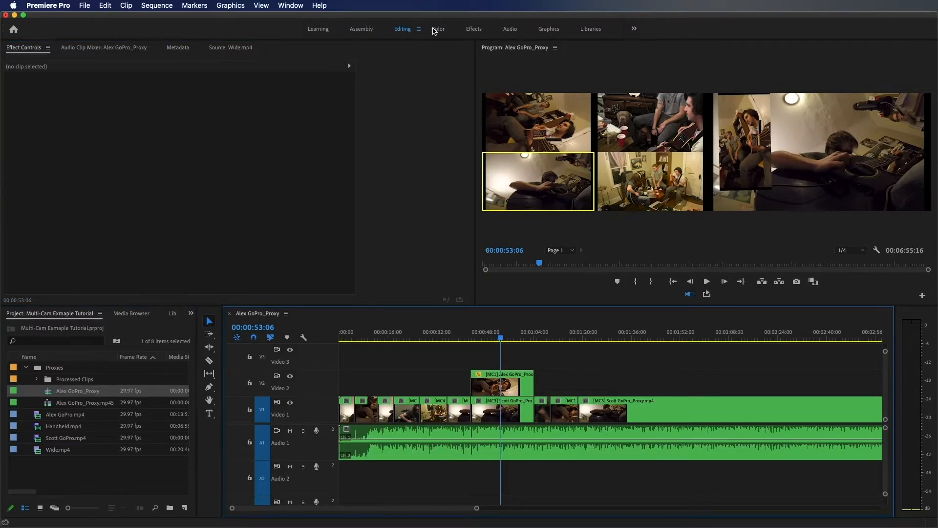
{"action": "left_click", "coordinate": [470, 29]}
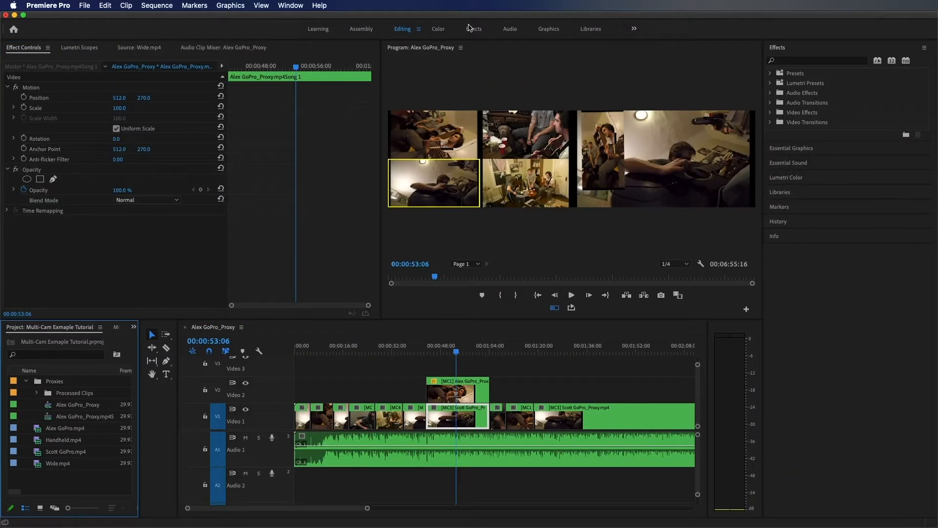
{"action": "left_click", "coordinate": [800, 60]}
{"action": "type", "text": "crop"}
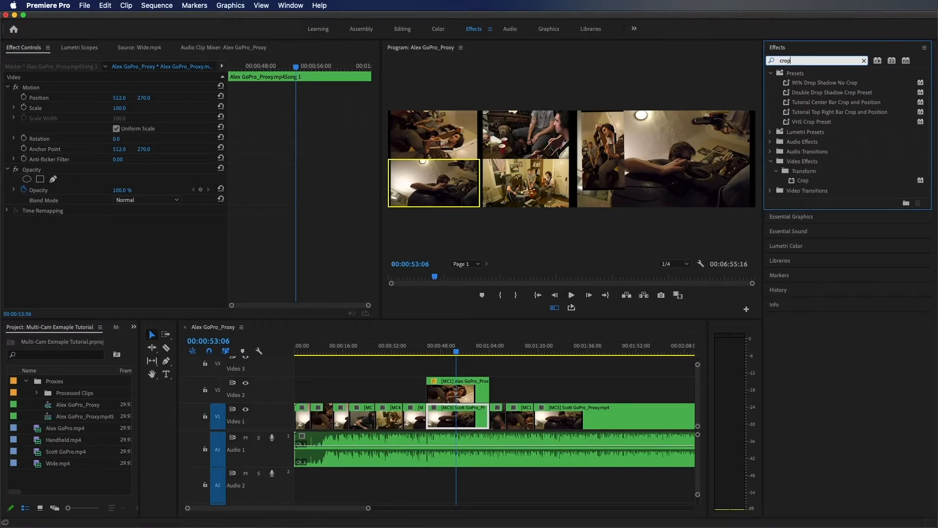
{"action": "left_click_drag", "start_coordinate": [792, 184], "coordinate": [457, 393]}
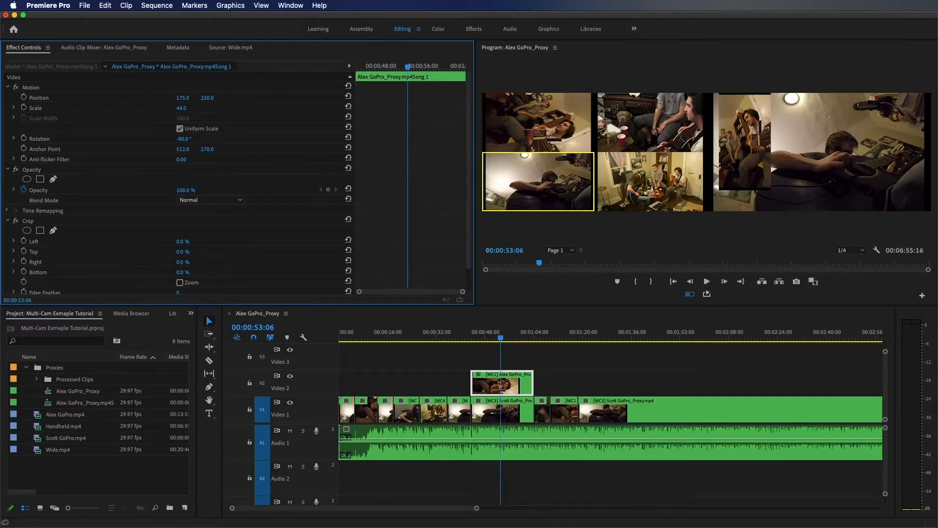
- Crop the Video 2 clip 14% on its right and 17% on its left, and set its vertical position to 194
{"action": "left_click_drag", "start_coordinate": [180, 262], "coordinate": [190, 263]}
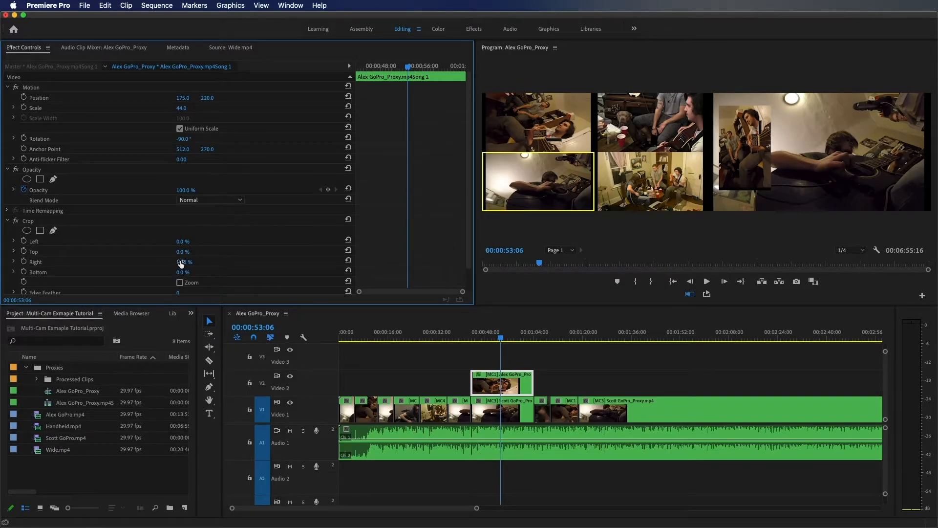
{"action": "left_click_drag", "start_coordinate": [180, 241], "coordinate": [190, 241]}
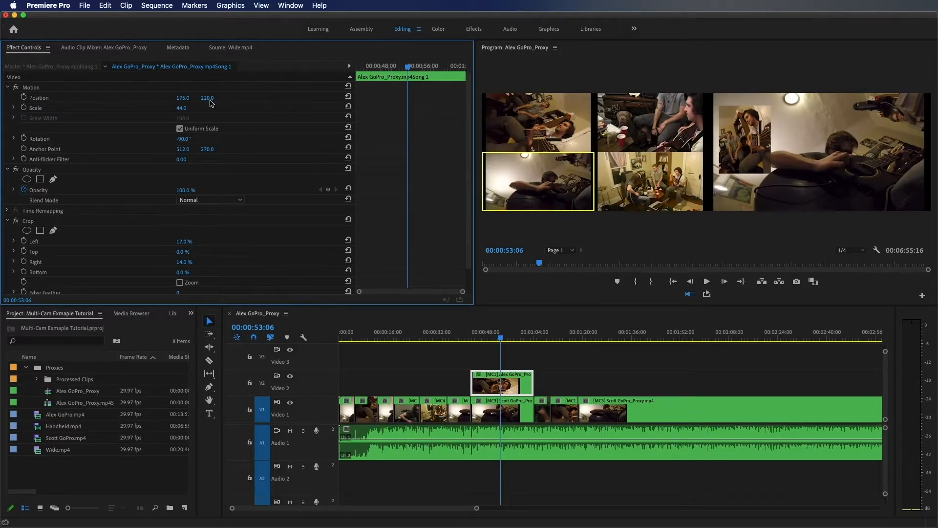
{"action": "left_click_drag", "start_coordinate": [210, 98], "coordinate": [217, 102]}
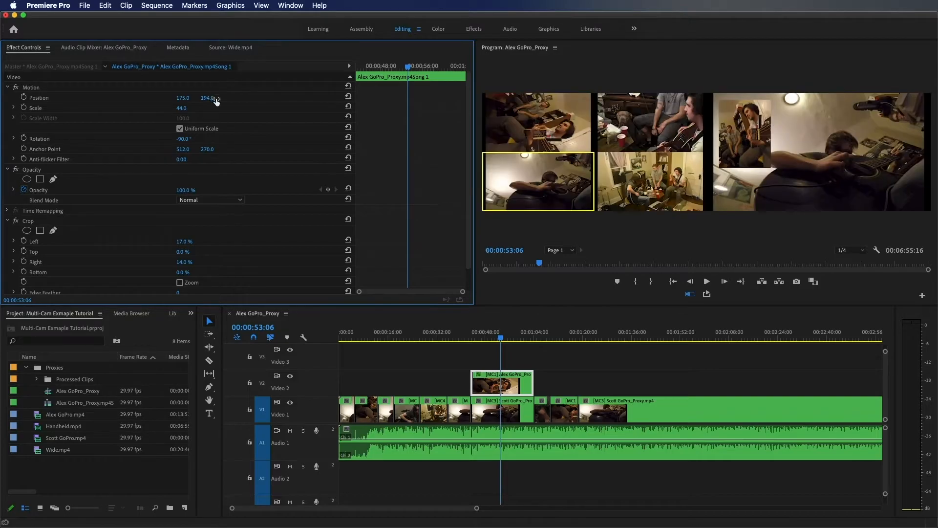
- Find the Drop Shadow effect, apply it to the Video 2 clip, and set the shadow opacity to 100%
{"action": "left_click", "coordinate": [507, 354]}
{"action": "left_click", "coordinate": [474, 29]}
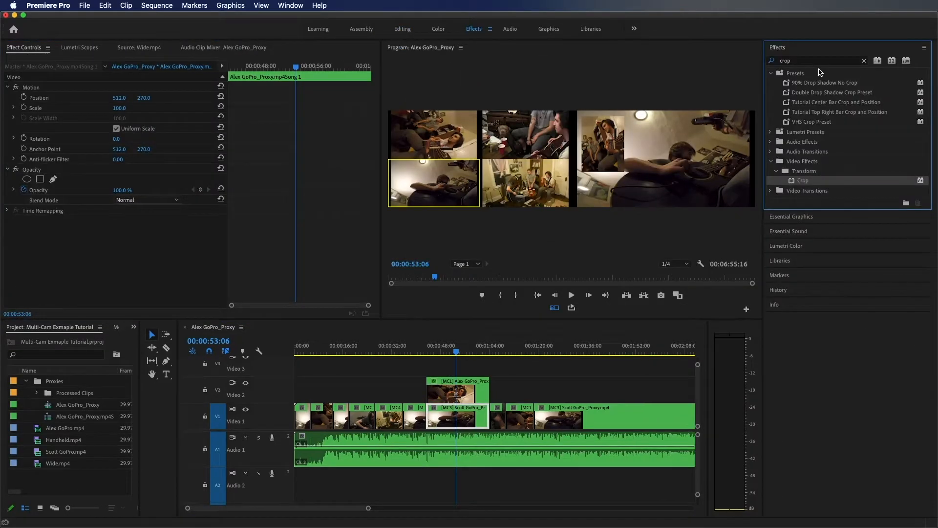
{"action": "left_click_drag", "start_coordinate": [792, 171], "coordinate": [457, 390]}
{"action": "left_click", "coordinate": [6, 221]}
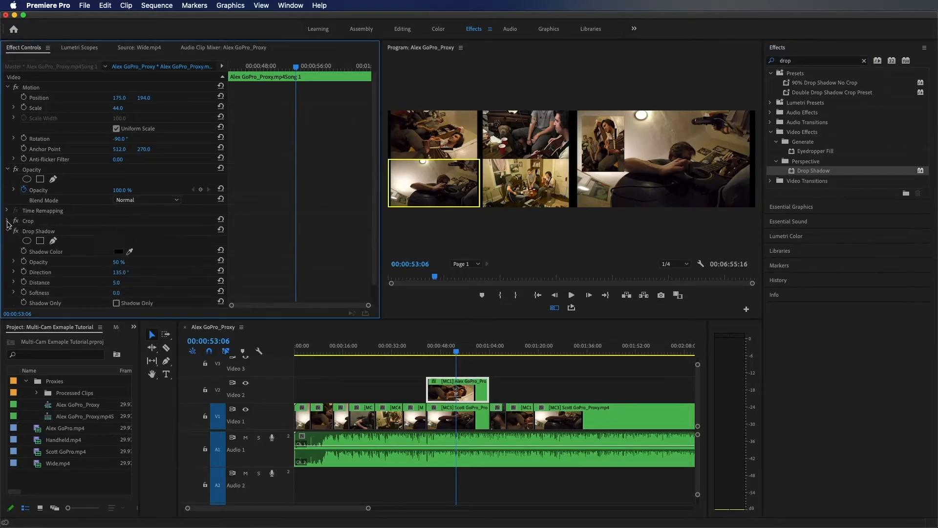
{"action": "scroll", "coordinate": [7, 224], "scroll_direction": "down", "scroll_amount": 1}
{"action": "left_click_drag", "start_coordinate": [119, 241], "coordinate": [137, 241]}
{"action": "key", "text": "shift+0"}
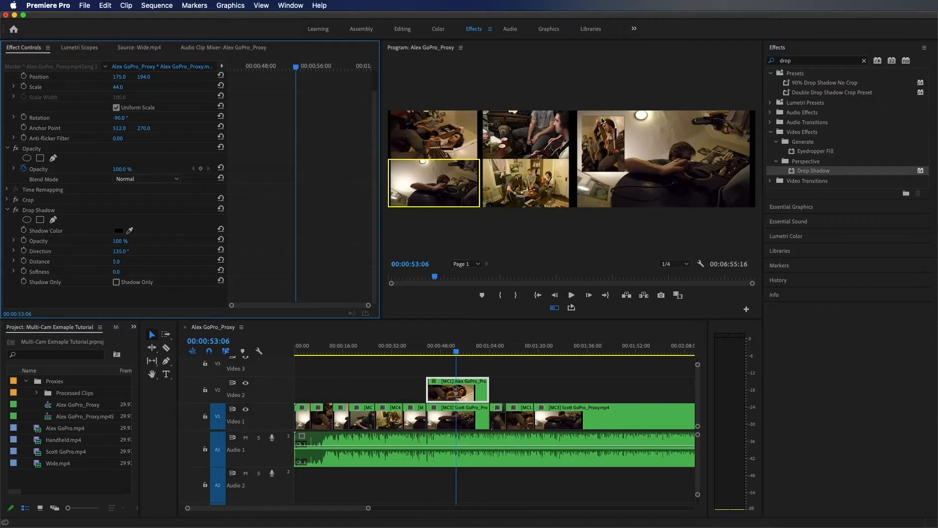
- Return to the Editing workspace and turn off the multi-camera view in the Program monitor
{"action": "left_click", "coordinate": [403, 28]}
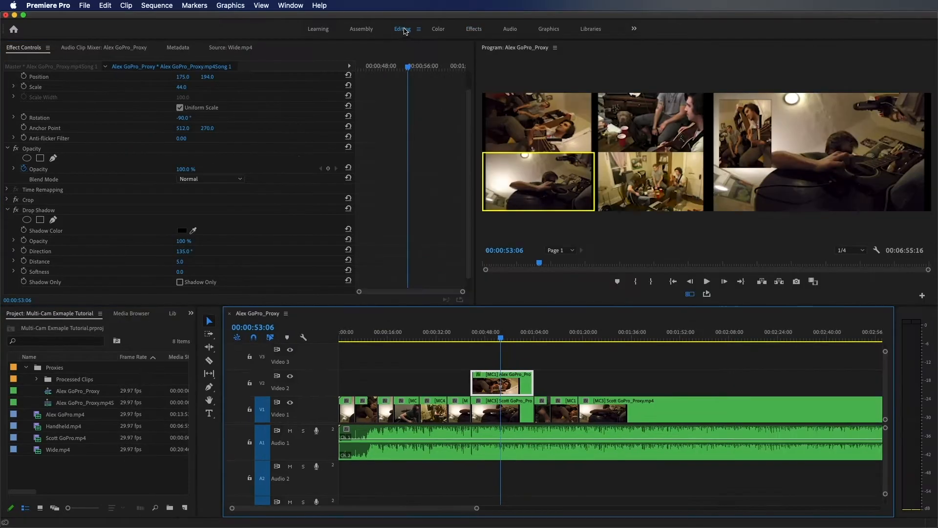
{"action": "left_click", "coordinate": [689, 294]}
{"action": "scroll", "coordinate": [182, 239], "scroll_direction": "down", "scroll_amount": 1}
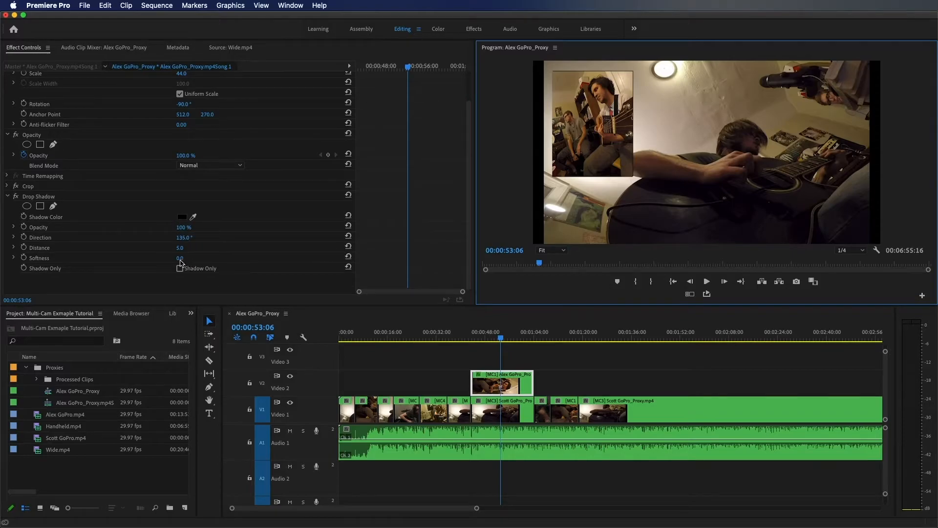
- Set the Video 2 clip's drop shadow distance to 0 and its softness to 25
{"action": "left_click", "coordinate": [190, 246]}
{"action": "type", "text": "0"}
{"action": "key", "text": "Tab"}
{"action": "type", "text": "25"}
{"action": "key", "text": "Return"}
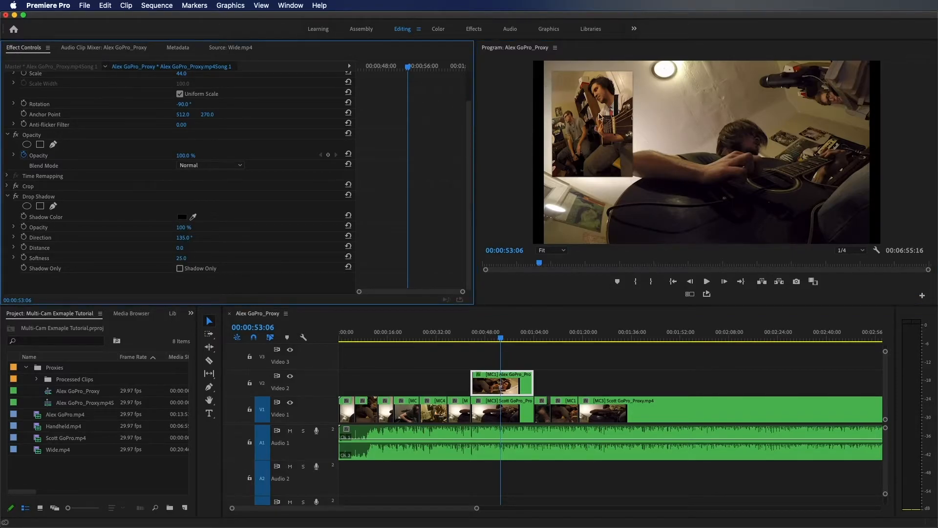
- Inspect the overlay's shadow in the maximized Program monitor and set the shadow softness to 50
{"action": "key", "text": "grave"}
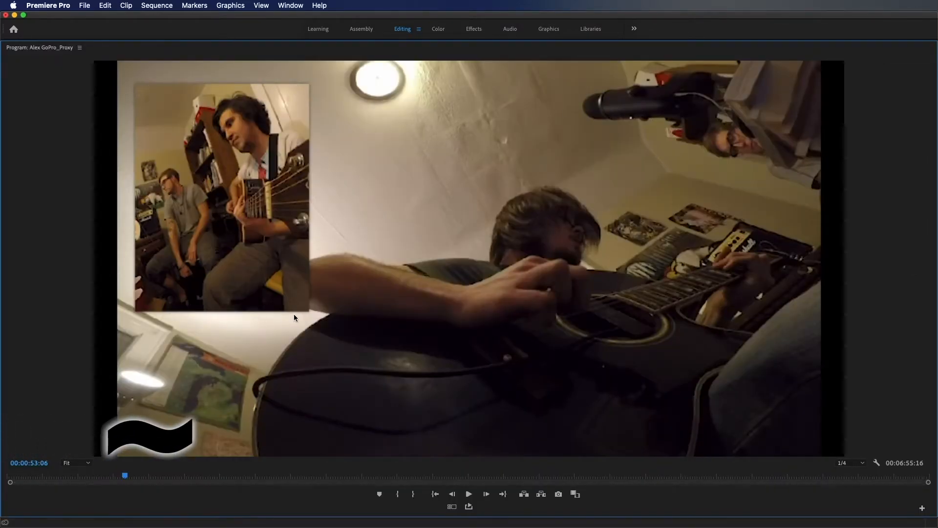
{"action": "left_click", "coordinate": [434, 177]}
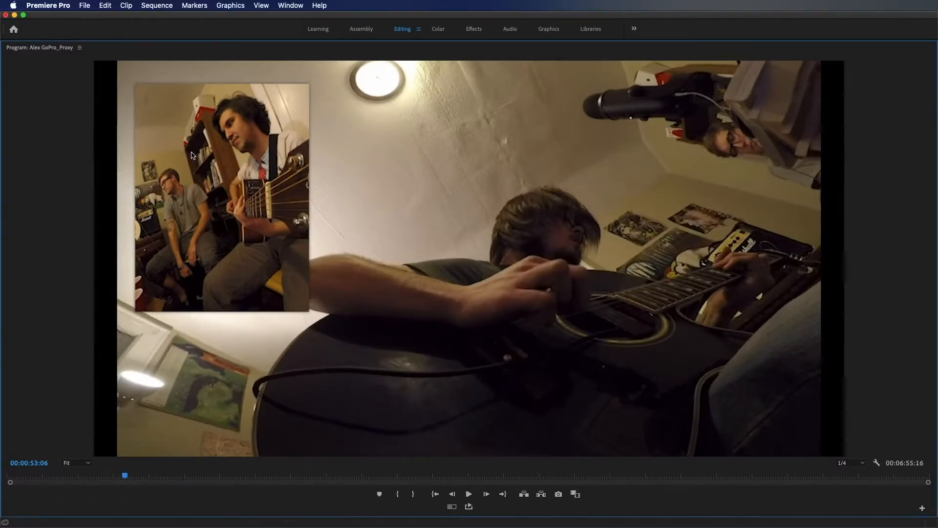
{"action": "key", "text": "grave"}
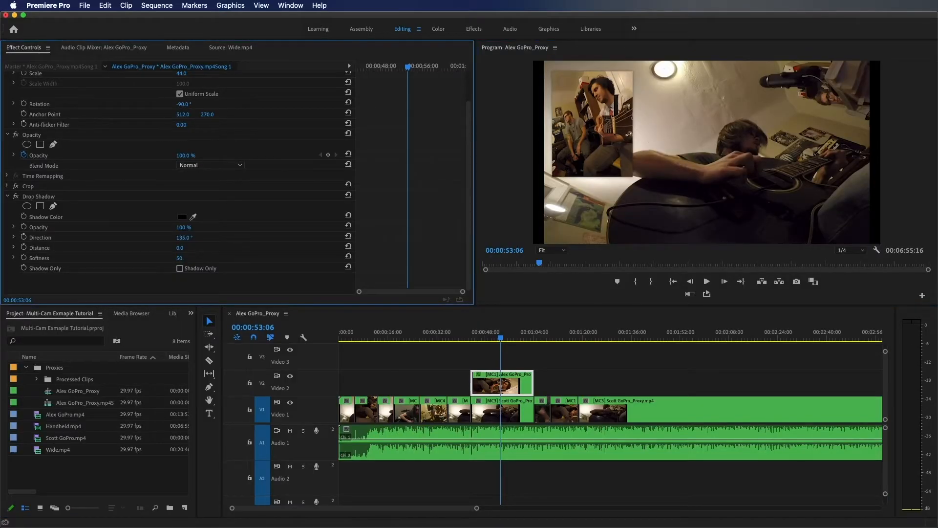
{"action": "key", "text": "grave"}
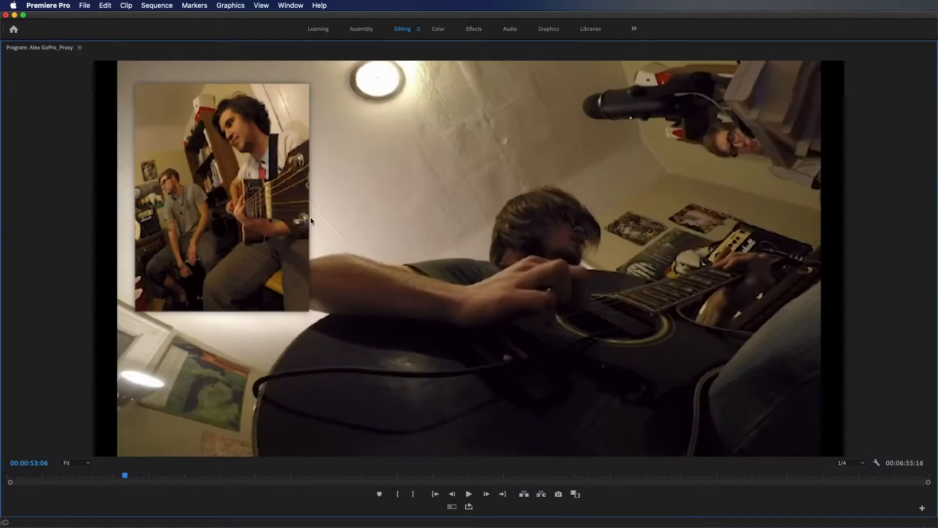
{"action": "key", "text": "grave"}
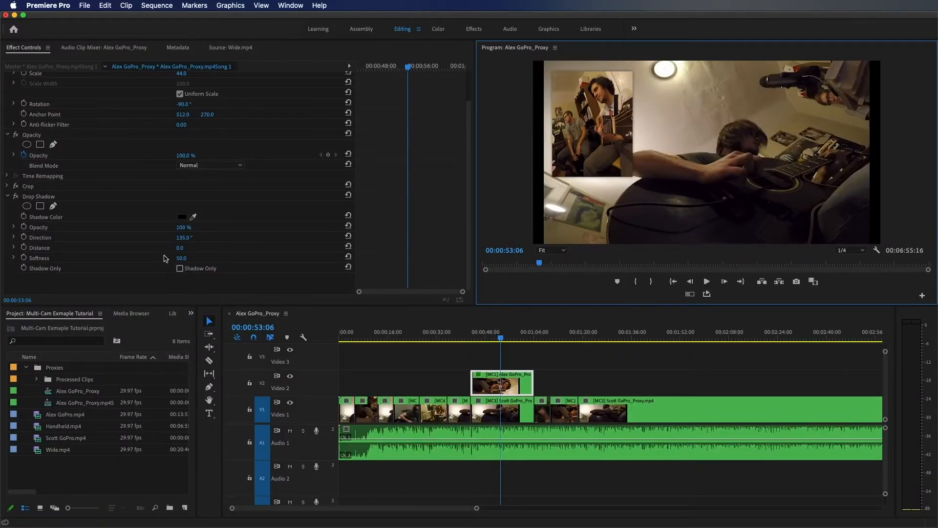
- Turn on the multi-camera view at 00:00:38:28 and test switching the Video 1 clip to Camera 4 and back to Camera 3
{"action": "left_click_drag", "start_coordinate": [609, 334], "coordinate": [607, 391]}
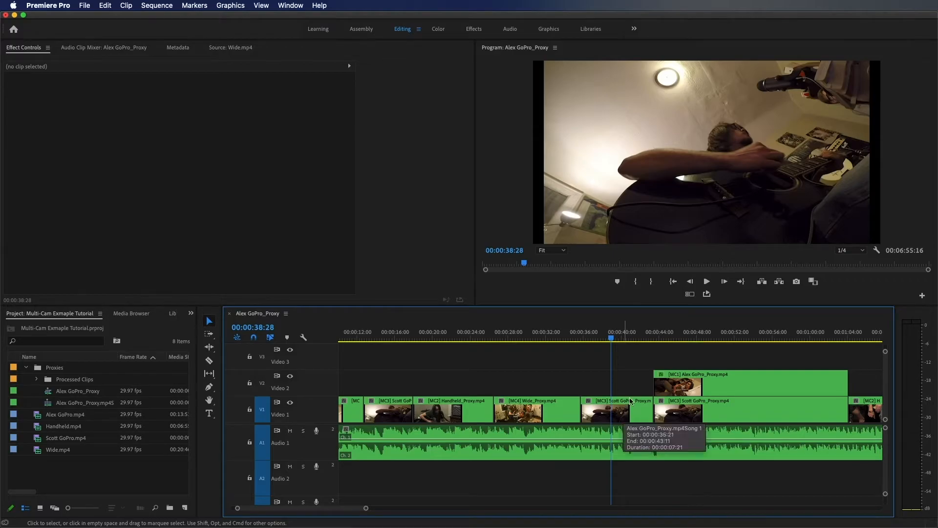
{"action": "left_click", "coordinate": [689, 294]}
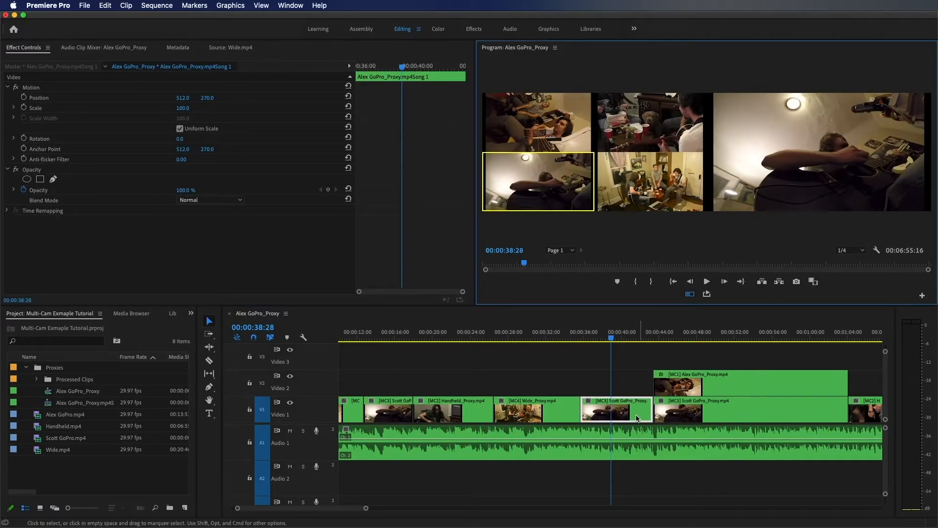
{"action": "left_click", "coordinate": [650, 181]}
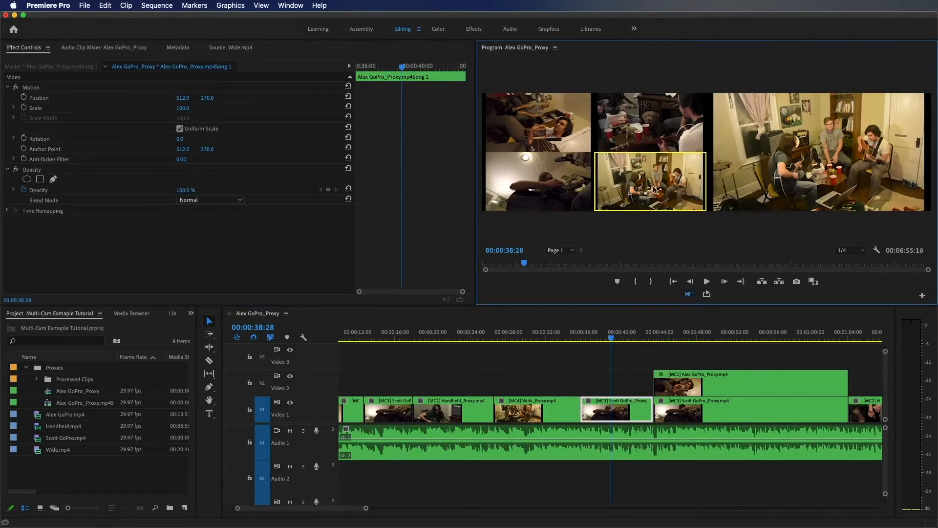
{"action": "left_click", "coordinate": [560, 180]}
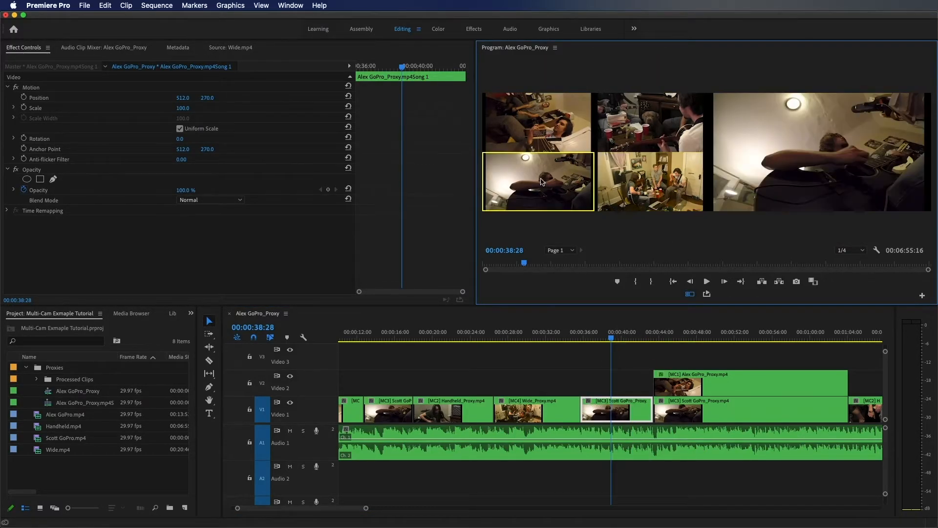
- Try flattening the Video 1 clip at 00:00:38:28, undo it, and test its angle switching between Camera 4 and Camera 3 again
{"action": "right_click", "coordinate": [627, 410]}
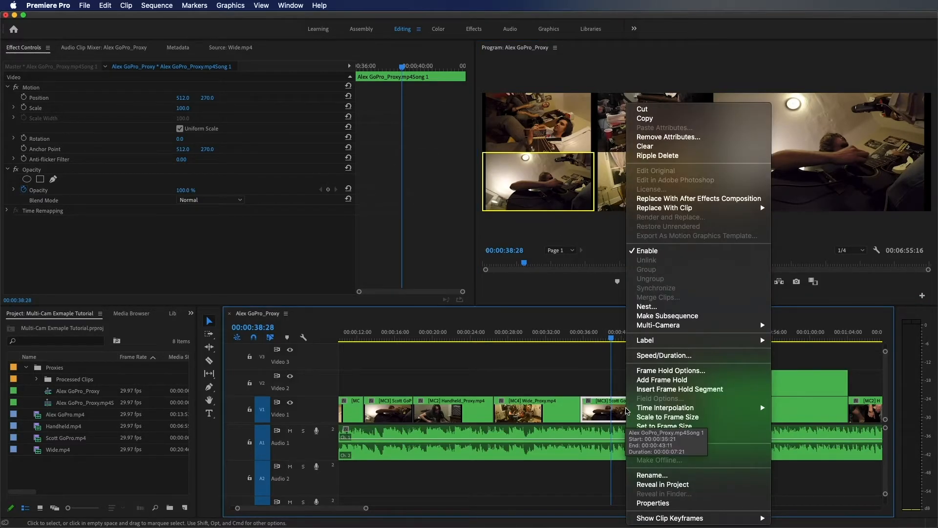
{"action": "mouse_move", "coordinate": [721, 333]}
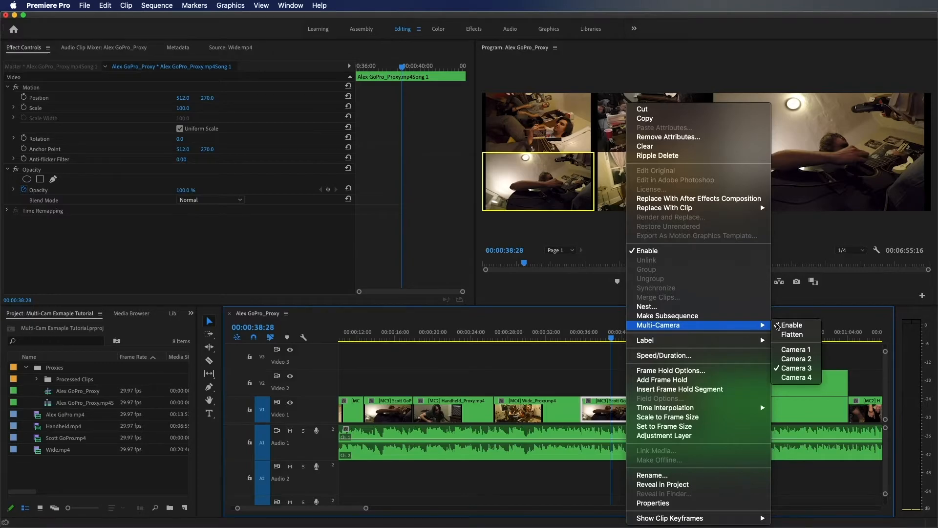
{"action": "left_click", "coordinate": [791, 334]}
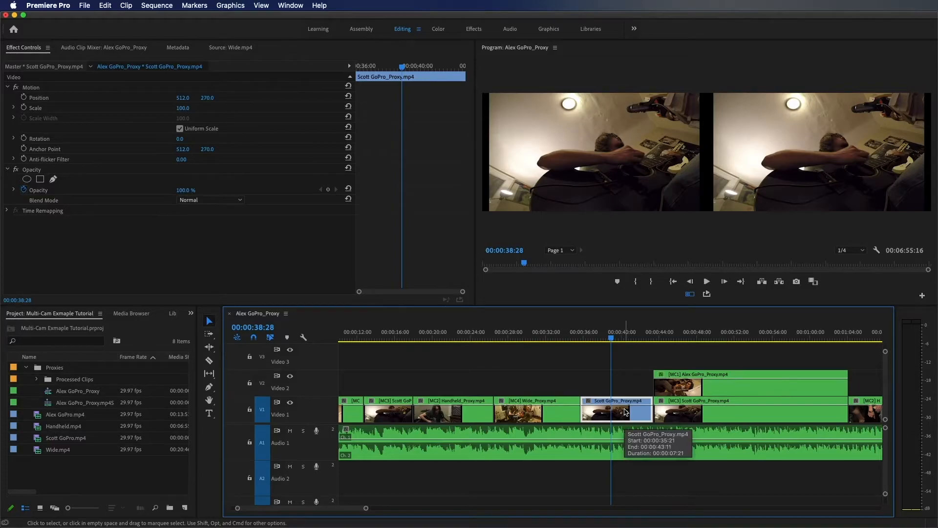
{"action": "key", "text": "super+z"}
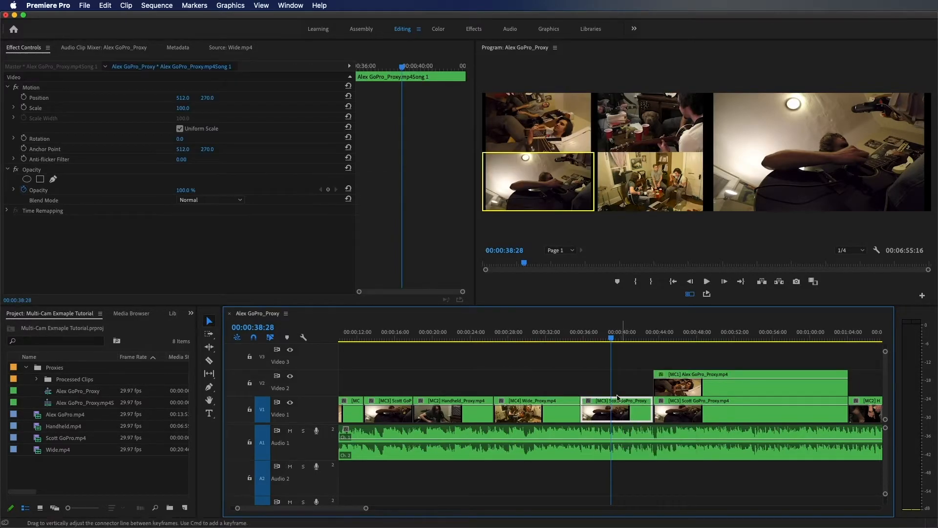
{"action": "left_click", "coordinate": [636, 193]}
{"action": "left_click", "coordinate": [532, 171]}
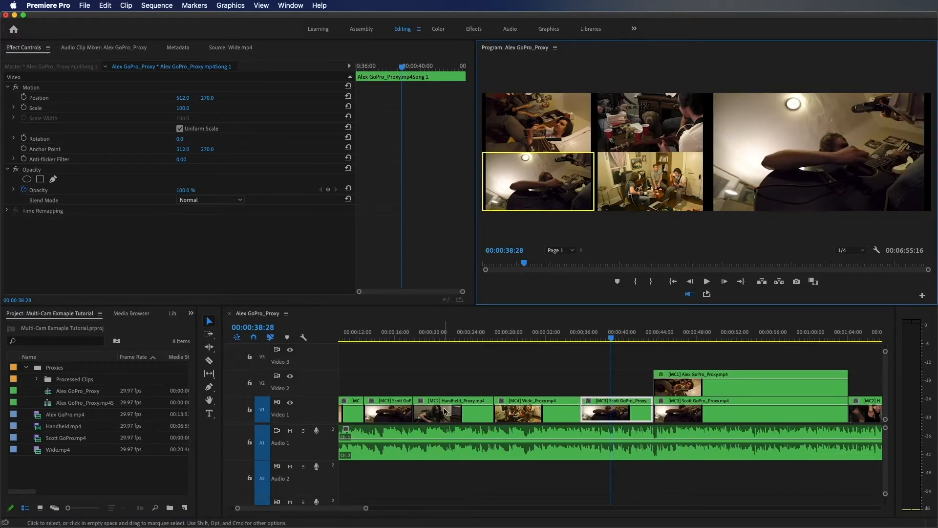
- Flatten the Video 1 multi-camera clip at 00:00:38:28 to its active Camera 3 angle
{"action": "right_click", "coordinate": [615, 415]}
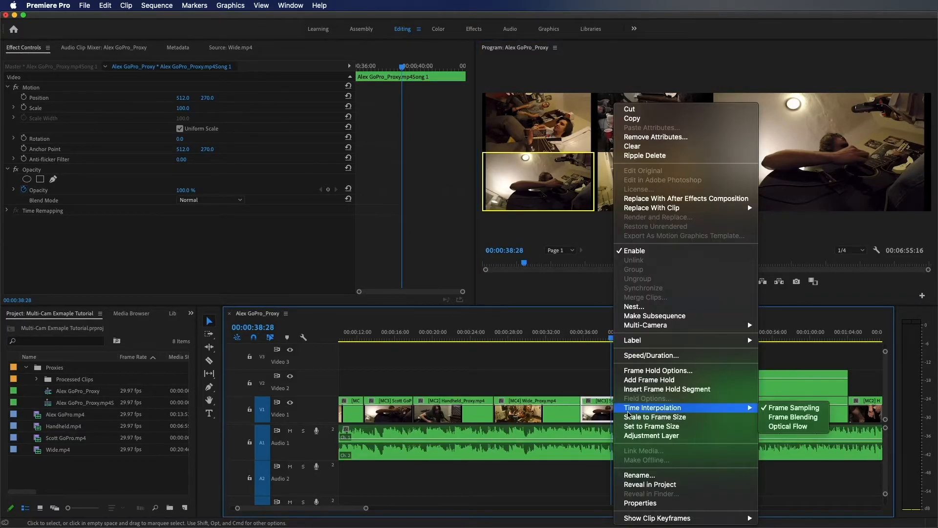
{"action": "mouse_move", "coordinate": [748, 325]}
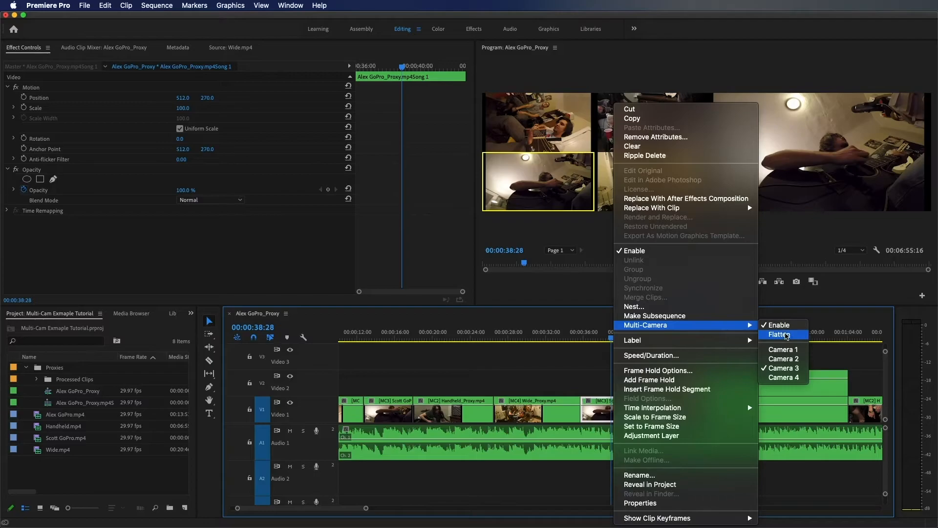
{"action": "left_click", "coordinate": [780, 334]}
- Fit the whole sequence in the timeline and play from 00:01:15:00, switching live between Cameras 1, 2 and 3 to cut the rest
{"action": "key", "text": "backslash"}
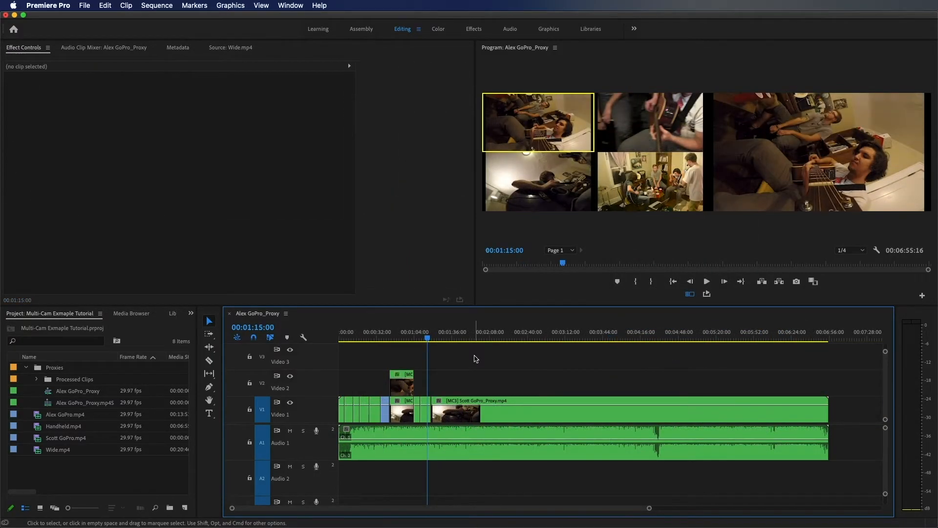
{"action": "key", "text": "space"}
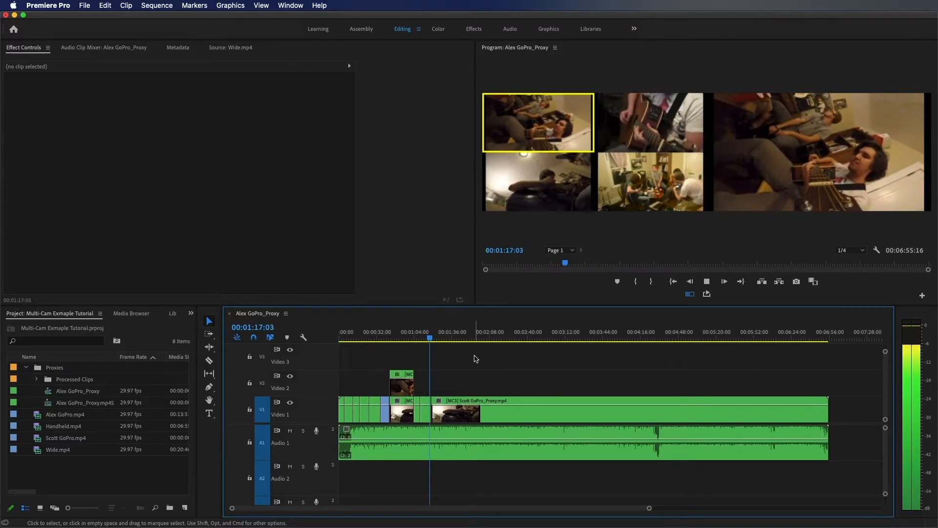
{"action": "key", "text": "3"}
{"action": "key", "text": "1"}
{"action": "key", "text": "3"}
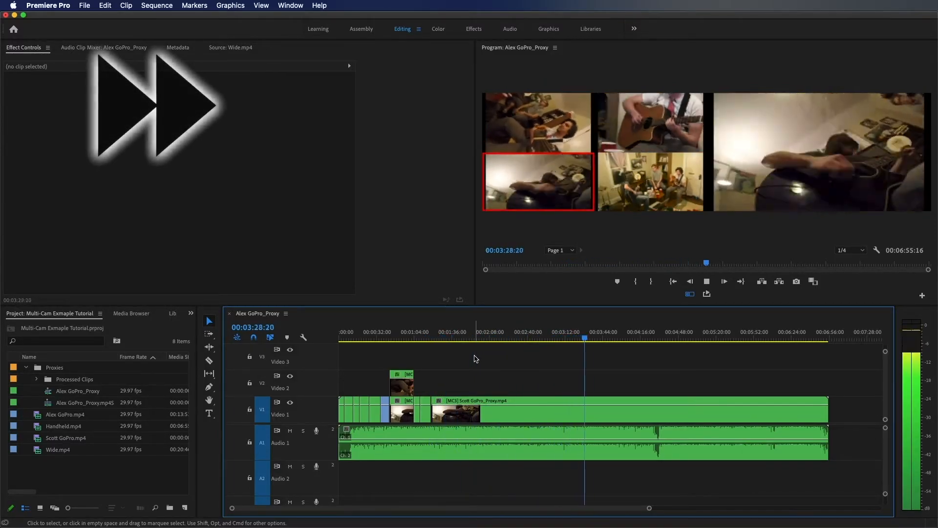
{"action": "key", "text": "2"}
{"action": "key", "text": "3"}
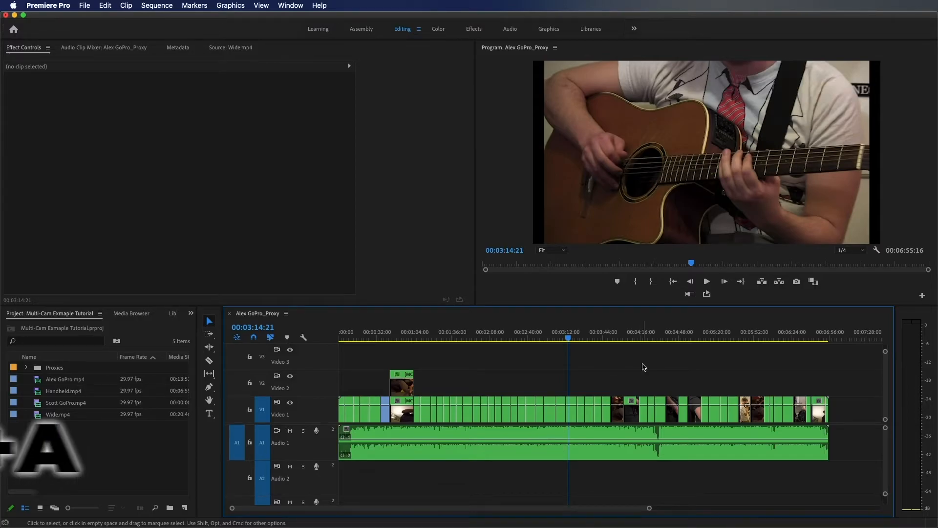
- Flatten all multi-camera clips in the Alex GoPro_Proxy sequence and scrub through the timeline to check them
{"action": "key", "text": "super+a"}
{"action": "right_click", "coordinate": [571, 406]}
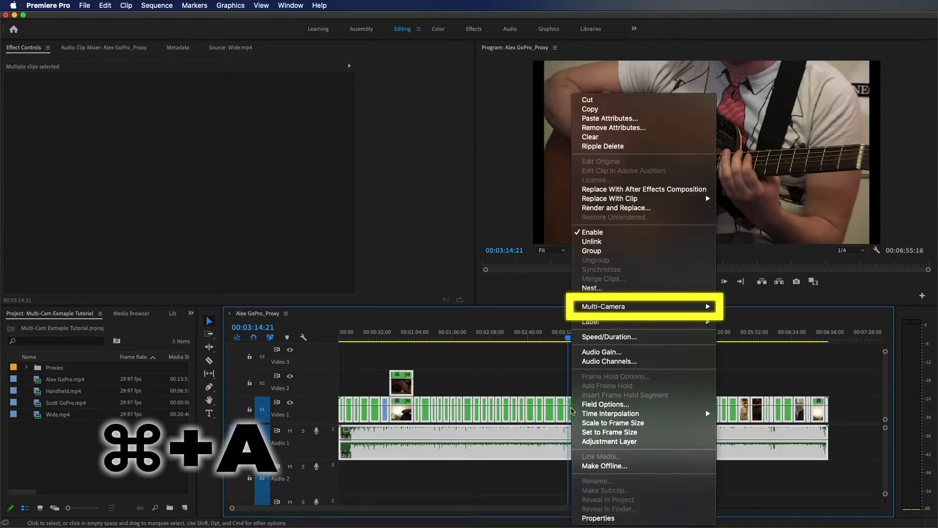
{"action": "mouse_move", "coordinate": [629, 308]}
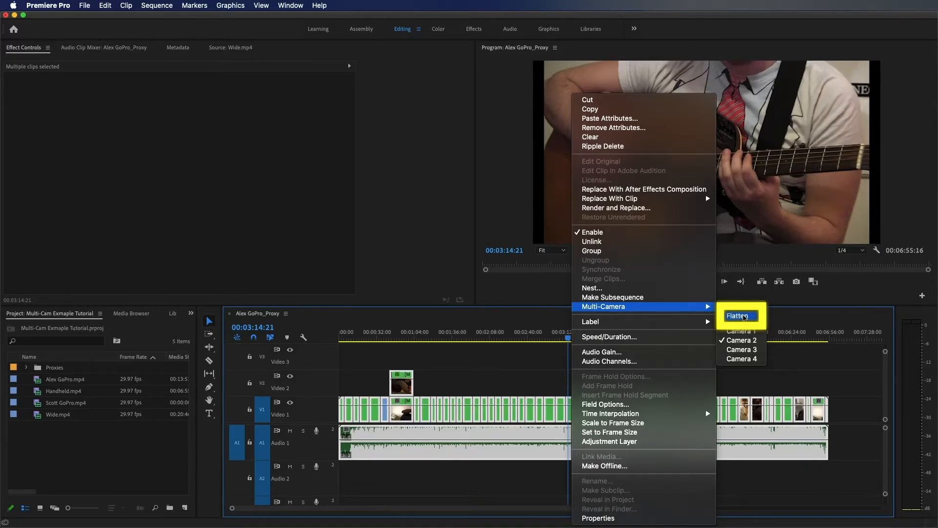
{"action": "left_click", "coordinate": [743, 317]}
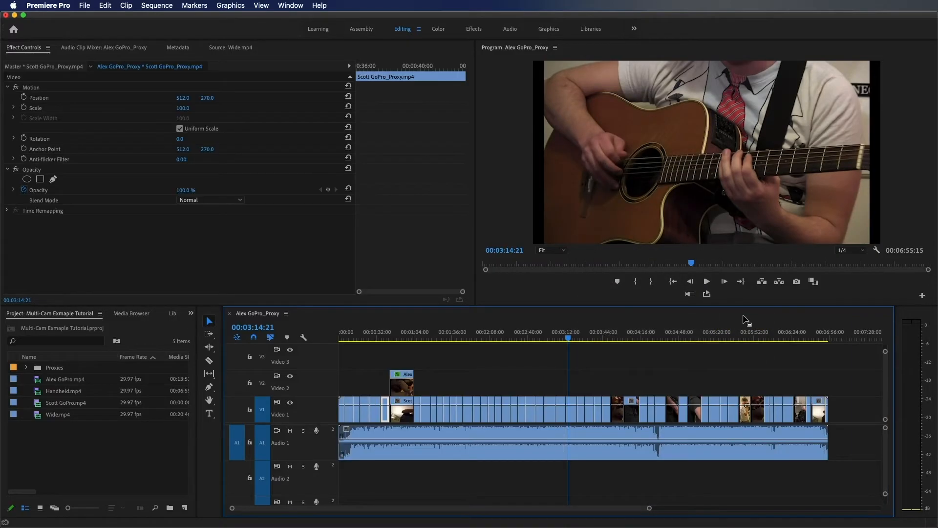
{"action": "left_click", "coordinate": [342, 344]}
{"action": "left_click_drag", "start_coordinate": [342, 345], "coordinate": [686, 352]}
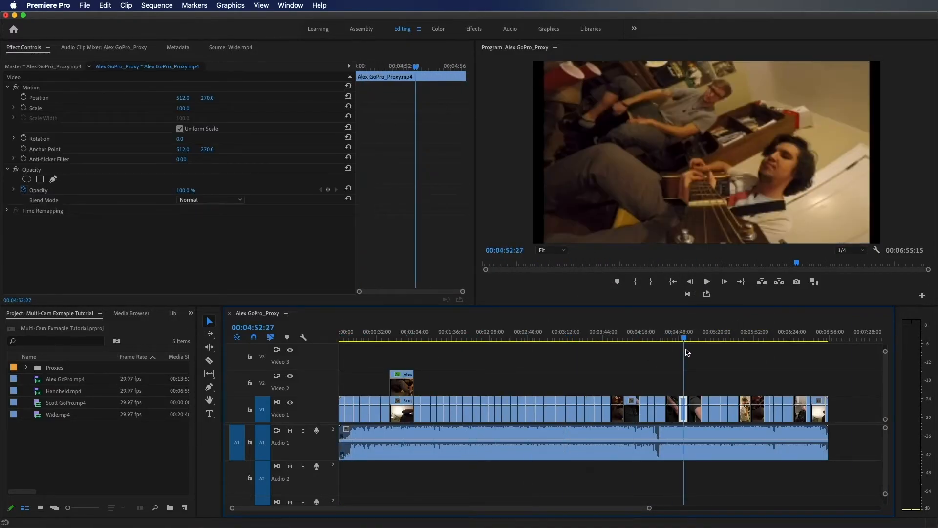
- Create a new sequence named Final Version with the DSLR 1080p30 preset
{"action": "left_click", "coordinate": [185, 507]}
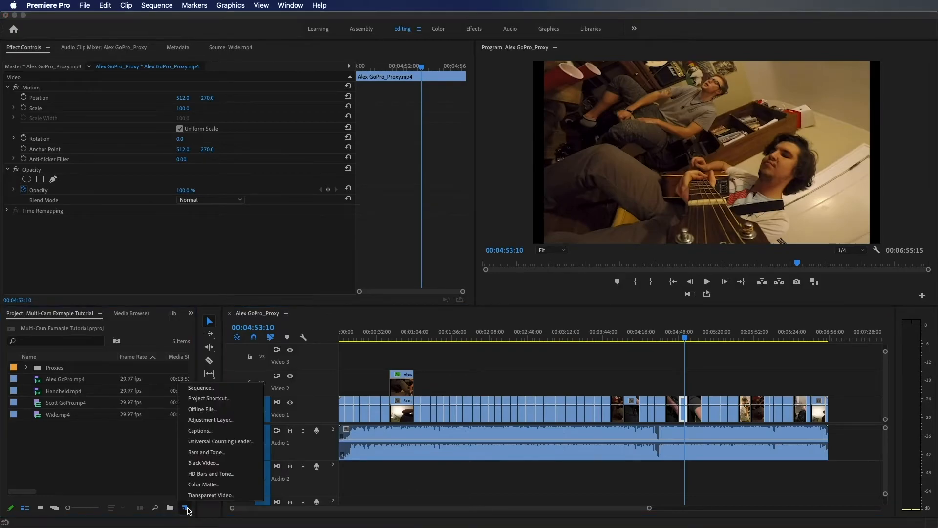
{"action": "left_click", "coordinate": [200, 388]}
{"action": "type", "text": "Final Version"}
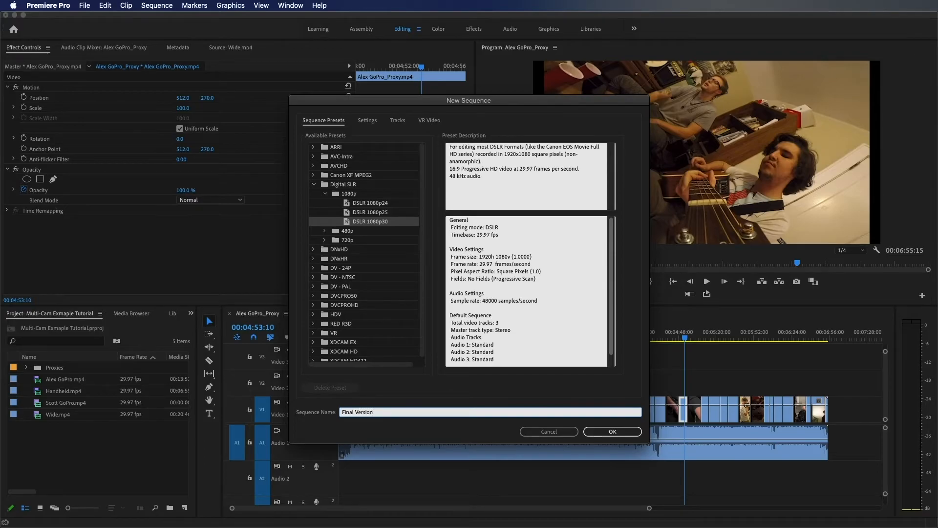
{"action": "key", "text": "Return"}
- Copy all clips from the Alex GoPro_Proxy sequence into the start of the Final Version sequence and scrub through the pasted edit
{"action": "left_click", "coordinate": [254, 314]}
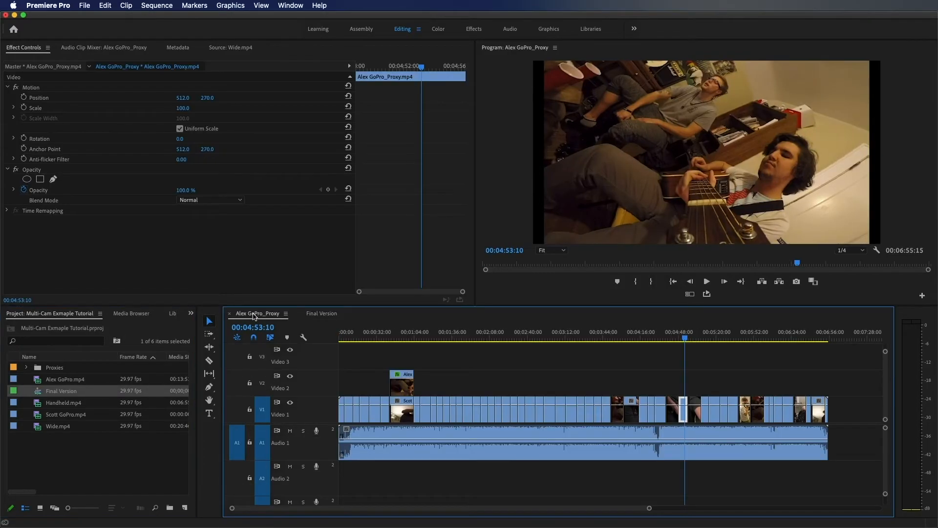
{"action": "left_click", "coordinate": [860, 363]}
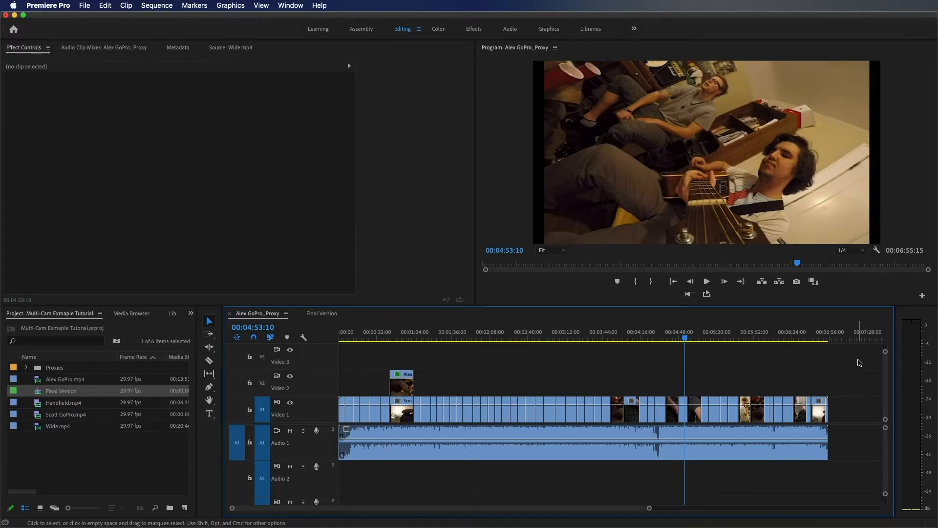
{"action": "key", "text": "super+a"}
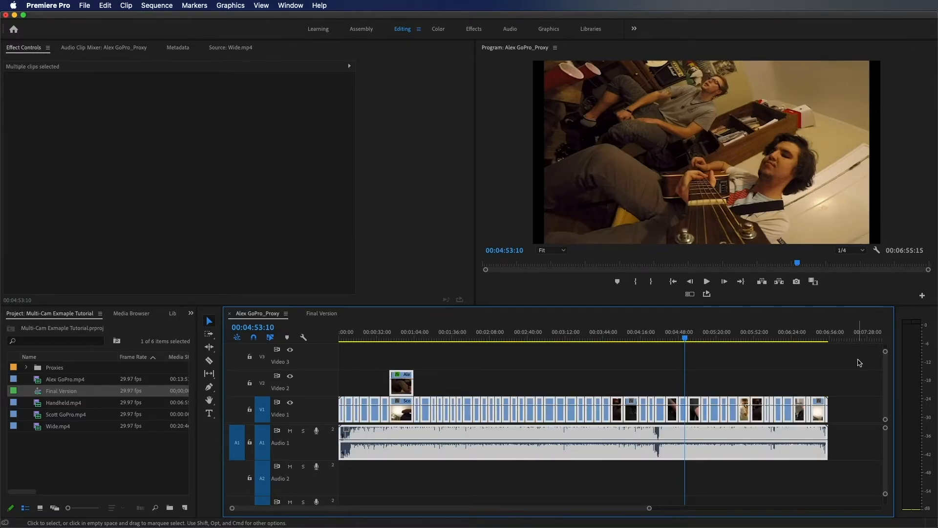
{"action": "key", "text": "super+c"}
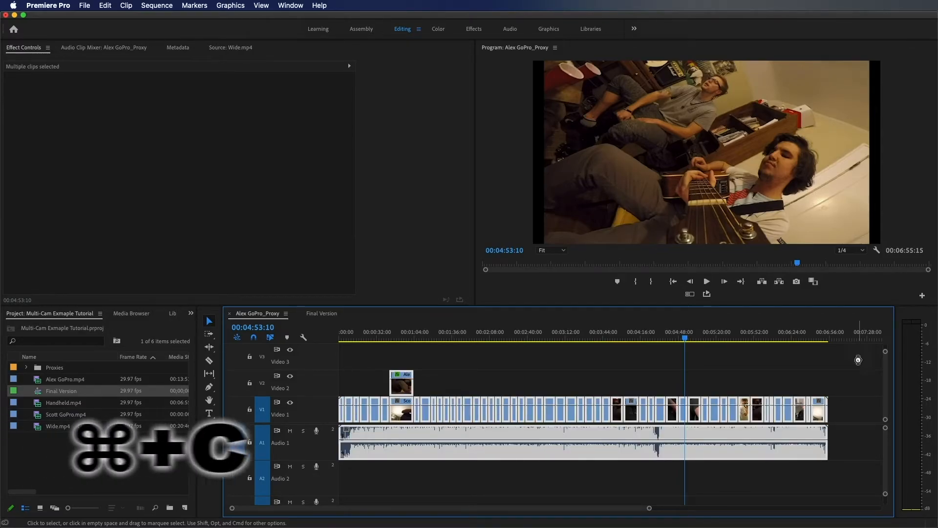
{"action": "left_click", "coordinate": [316, 318]}
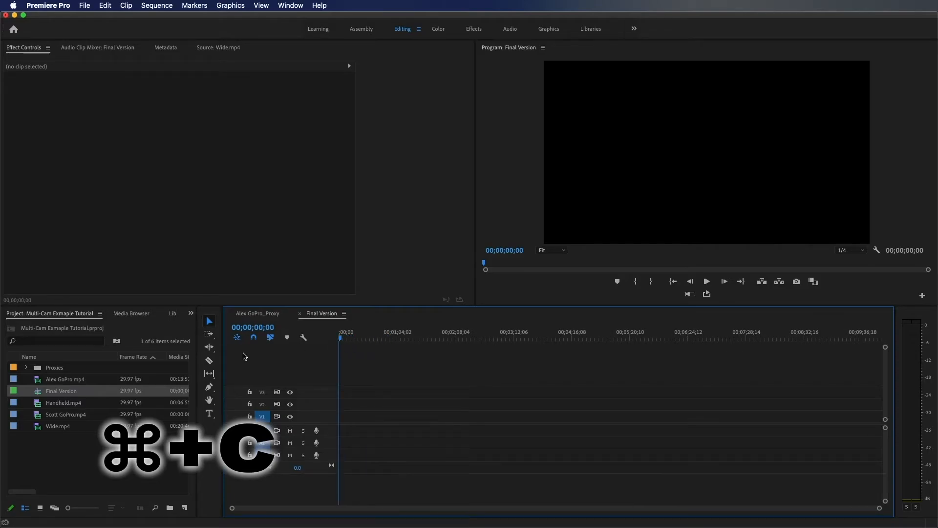
{"action": "key", "text": "super+v"}
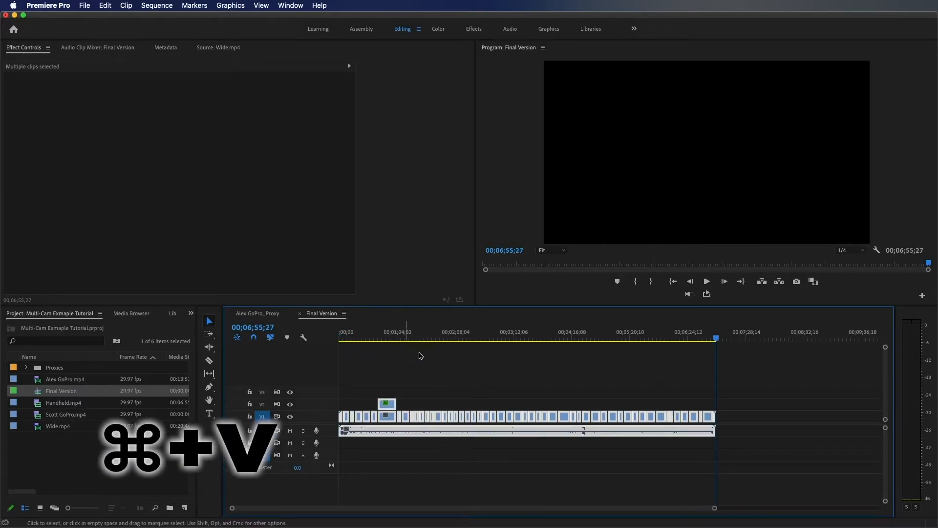
{"action": "left_click_drag", "start_coordinate": [502, 343], "coordinate": [455, 338]}
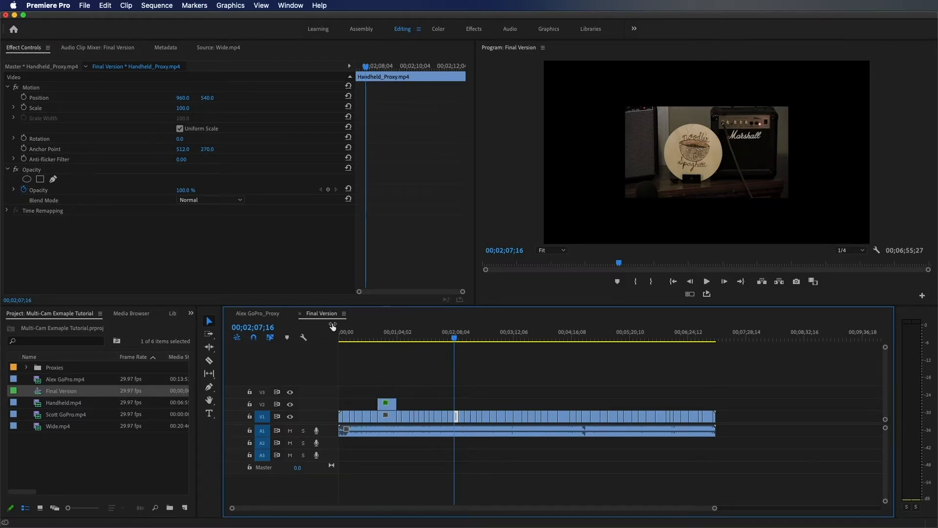
{"action": "left_click", "coordinate": [462, 370]}
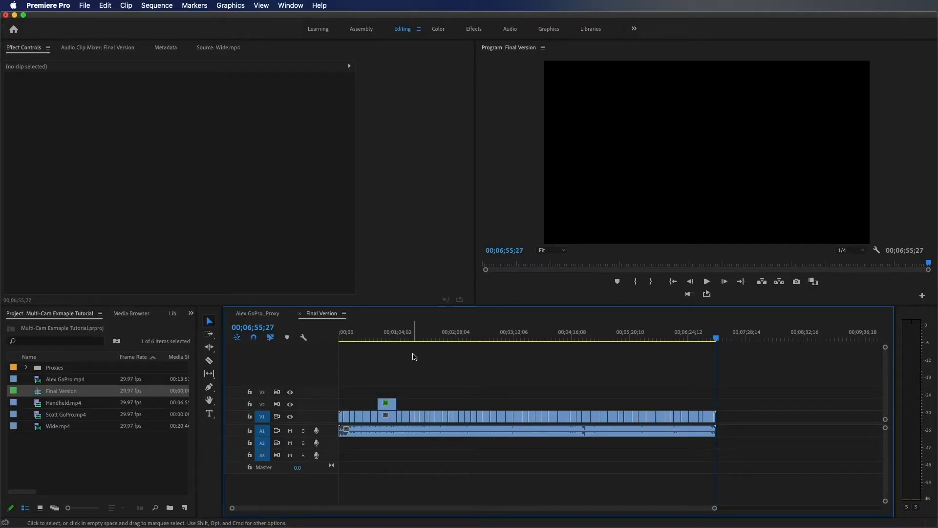
- Make all clips in the Final Version sequence offline, keeping the media files on disk, and move the playhead to 00:03:54:01
{"action": "key", "text": "super+a"}
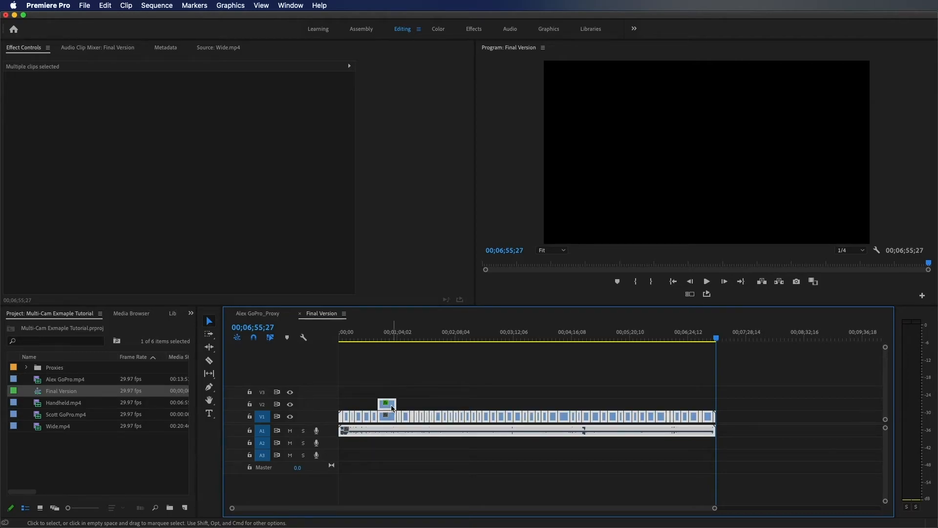
{"action": "right_click", "coordinate": [392, 421]}
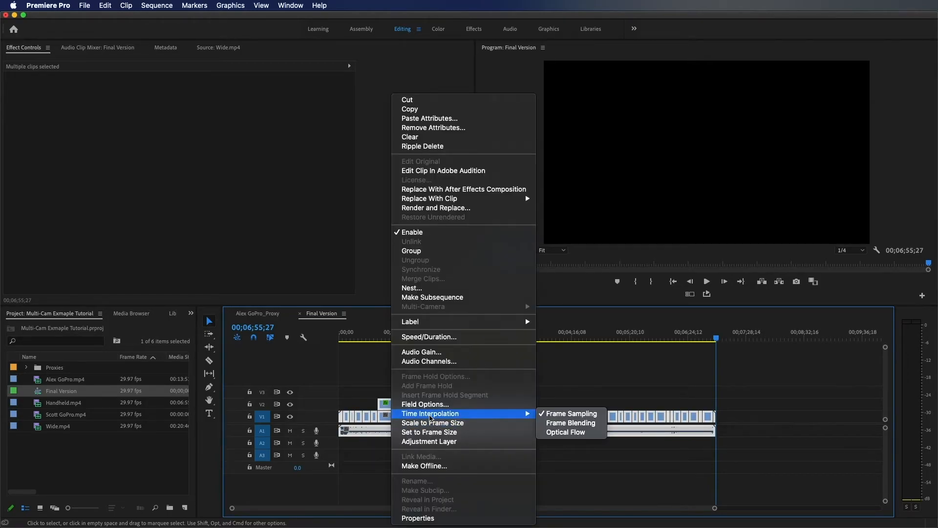
{"action": "left_click", "coordinate": [449, 466]}
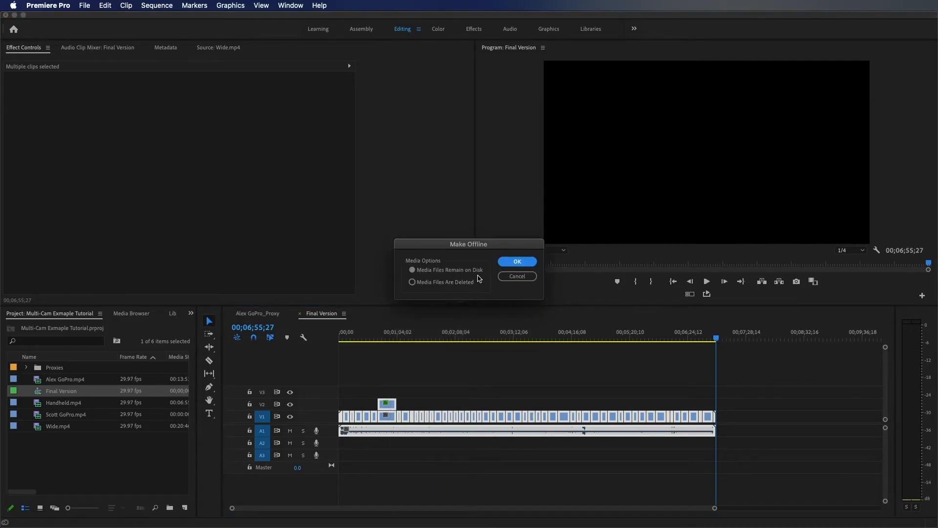
{"action": "left_click", "coordinate": [515, 264]}
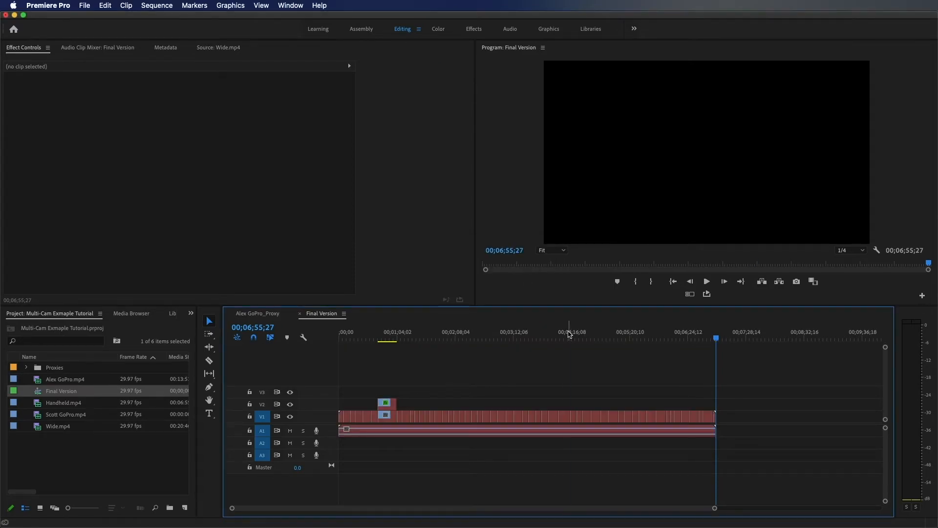
{"action": "left_click", "coordinate": [551, 334]}
{"action": "left_click", "coordinate": [566, 384]}
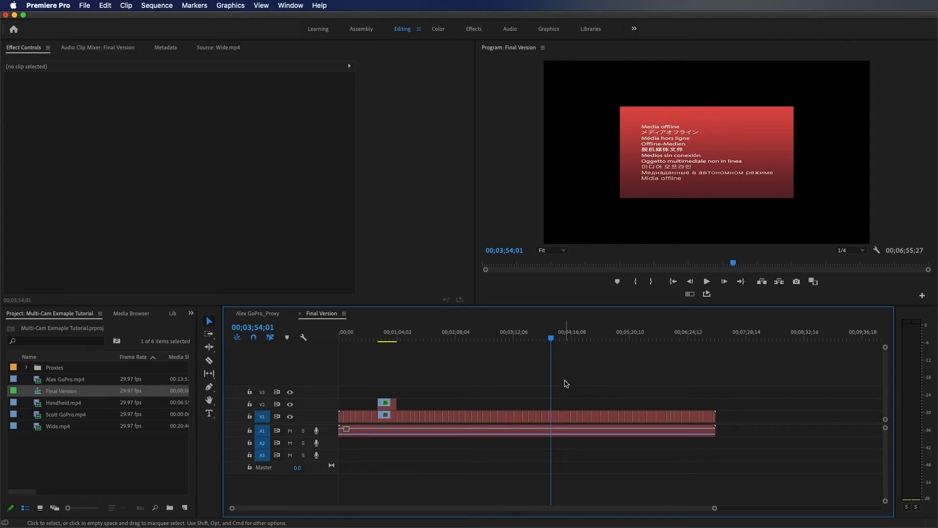
- Relink the offline Alex GoPro_Proxy.mp4 clip at the playhead to the full-resolution Alex GoPro.mp4 in the Example Footage folder
{"action": "key", "text": "alt+="}
{"action": "key", "text": "super+="}
{"action": "key", "text": "="}
{"action": "key", "text": "="}
{"action": "key", "text": "="}
{"action": "left_click", "coordinate": [588, 409]}
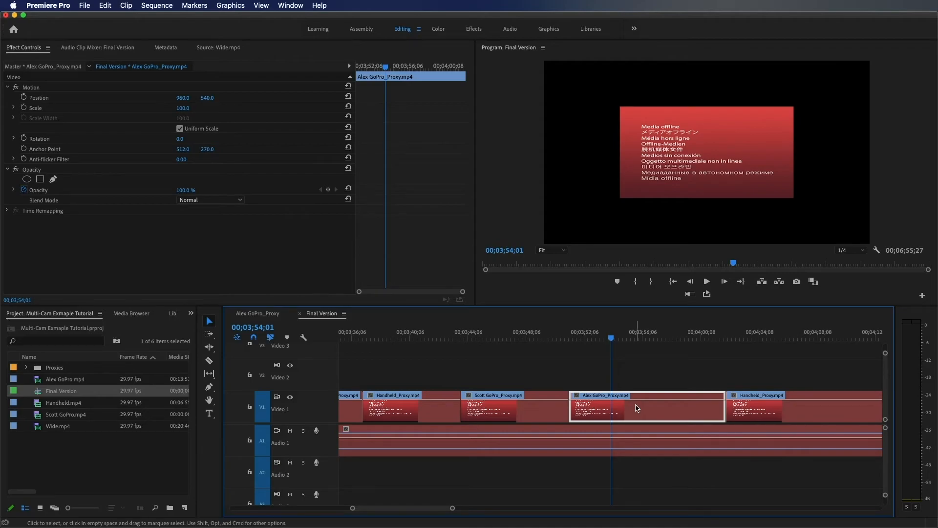
{"action": "right_click", "coordinate": [637, 410]}
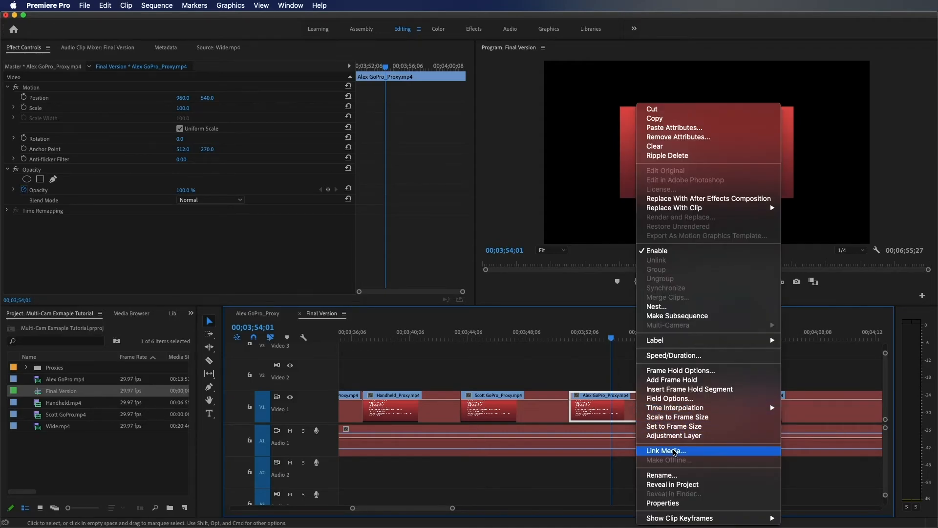
{"action": "left_click", "coordinate": [674, 450]}
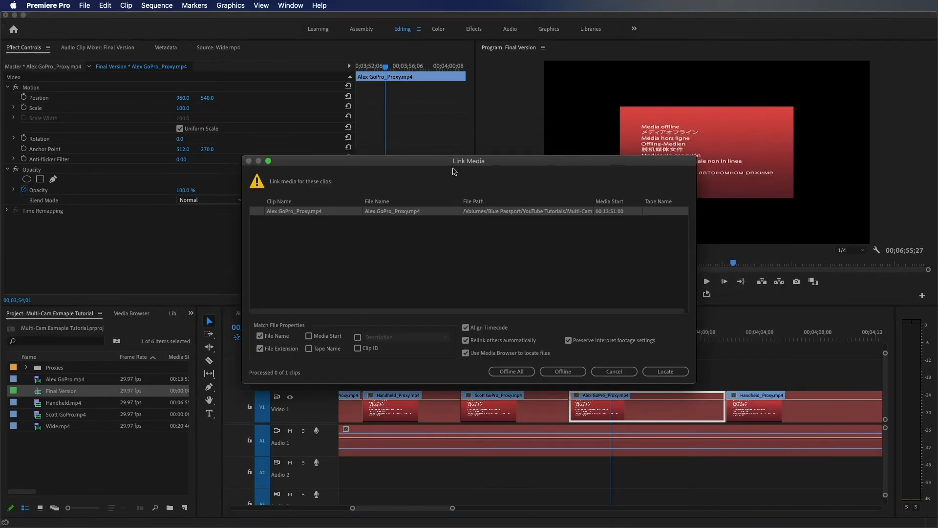
{"action": "left_click", "coordinate": [665, 371]}
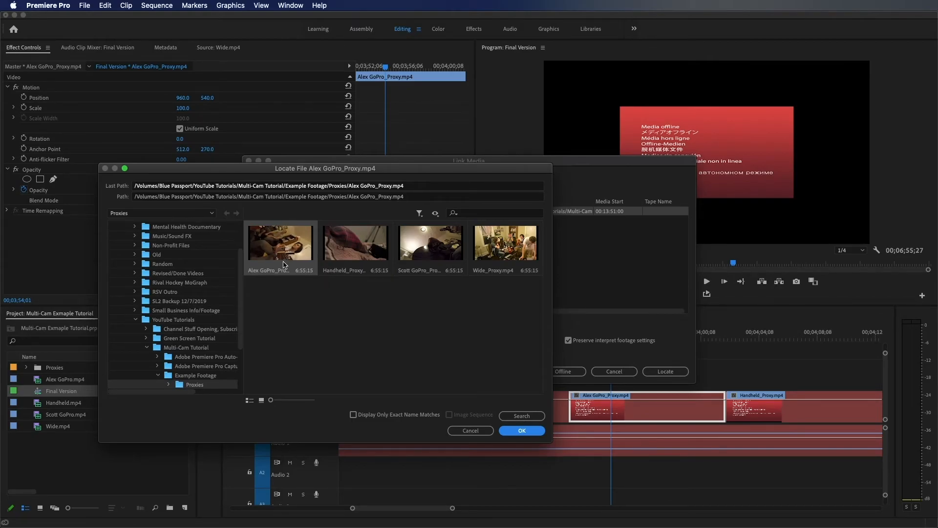
{"action": "scroll", "coordinate": [241, 319], "scroll_direction": "down", "scroll_amount": 1}
{"action": "scroll", "coordinate": [241, 318], "scroll_direction": "down", "scroll_amount": 2}
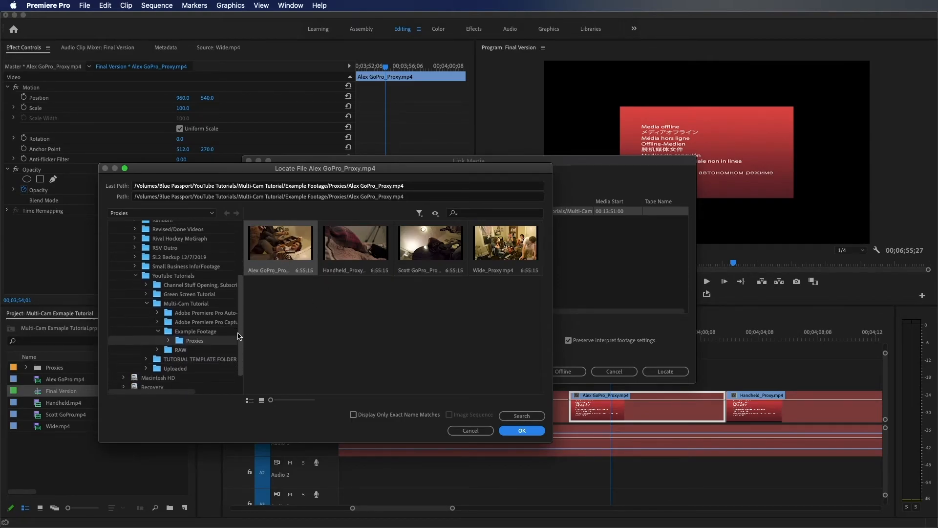
{"action": "left_click", "coordinate": [169, 332]}
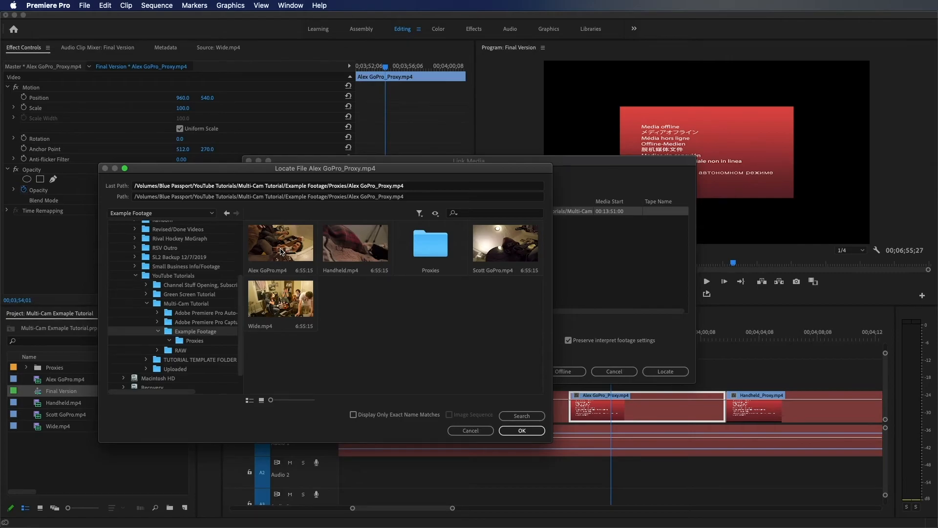
{"action": "left_click", "coordinate": [283, 248]}
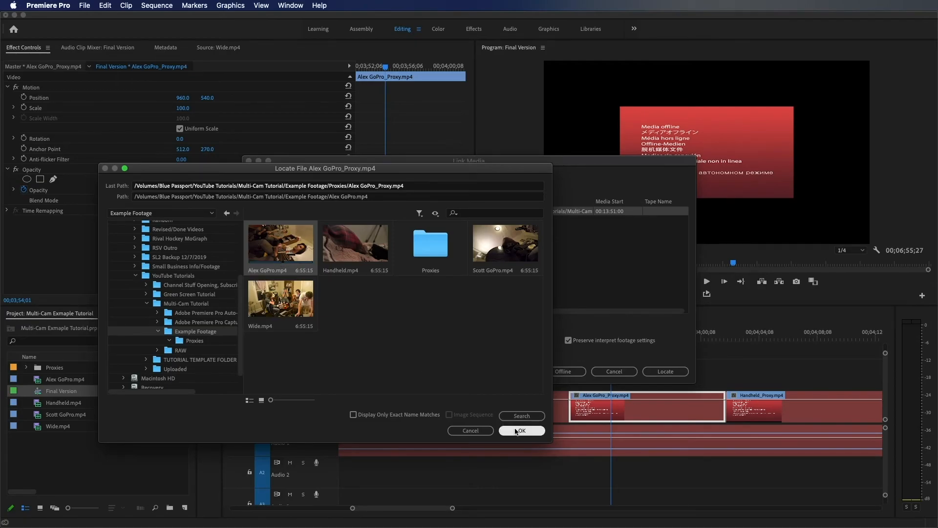
{"action": "left_click", "coordinate": [518, 430]}
{"action": "left_click", "coordinate": [654, 362]}
{"action": "key", "text": "backslash"}
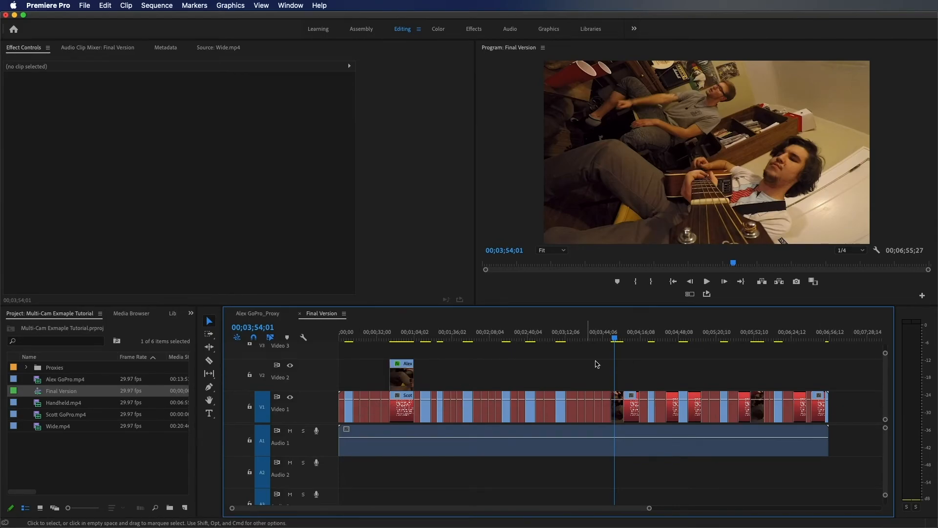
- Relink the offline Handheld_Proxy.mp4 clip at 00:01:57:21 to the full-resolution Handheld.mp4 in the Example Footage folder
{"action": "left_click", "coordinate": [479, 338]}
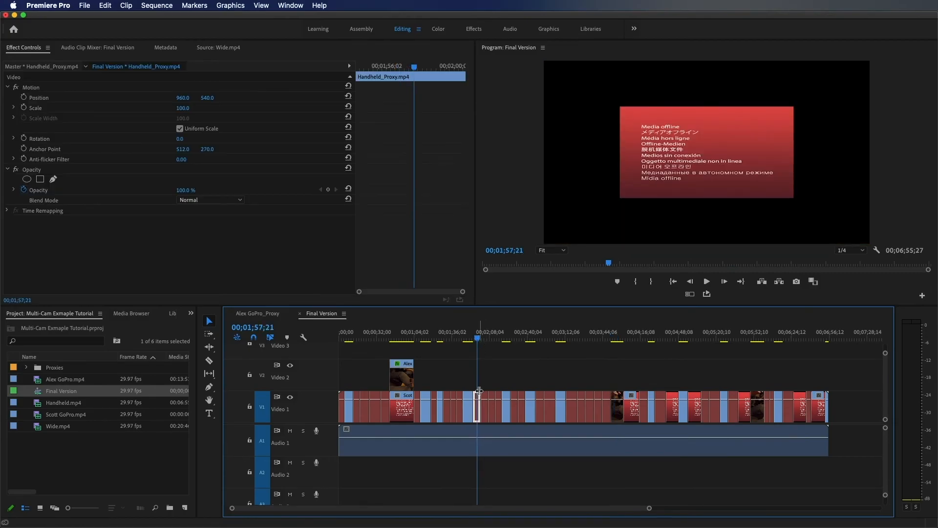
{"action": "key", "text": "="}
{"action": "key", "text": "="}
{"action": "key", "text": "="}
{"action": "right_click", "coordinate": [622, 414]}
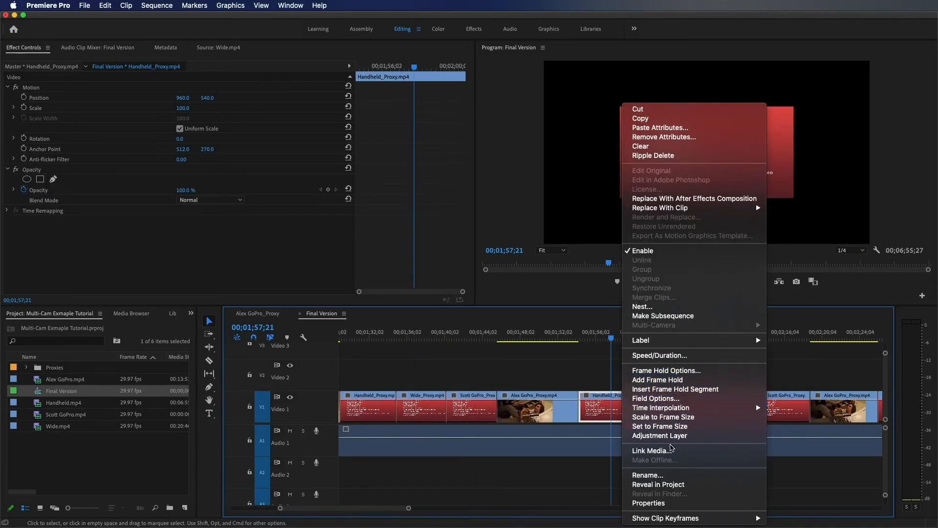
{"action": "left_click", "coordinate": [671, 450]}
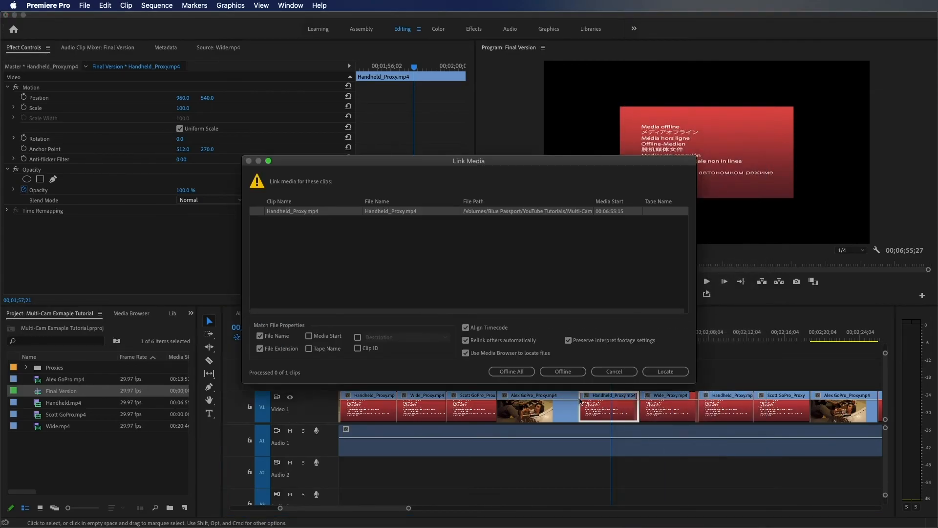
{"action": "left_click", "coordinate": [665, 371]}
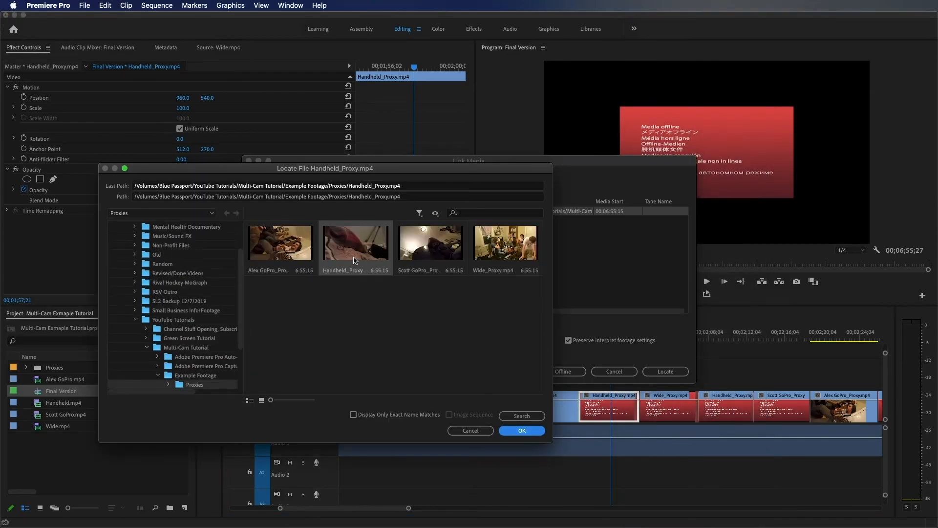
{"action": "left_click", "coordinate": [195, 375]}
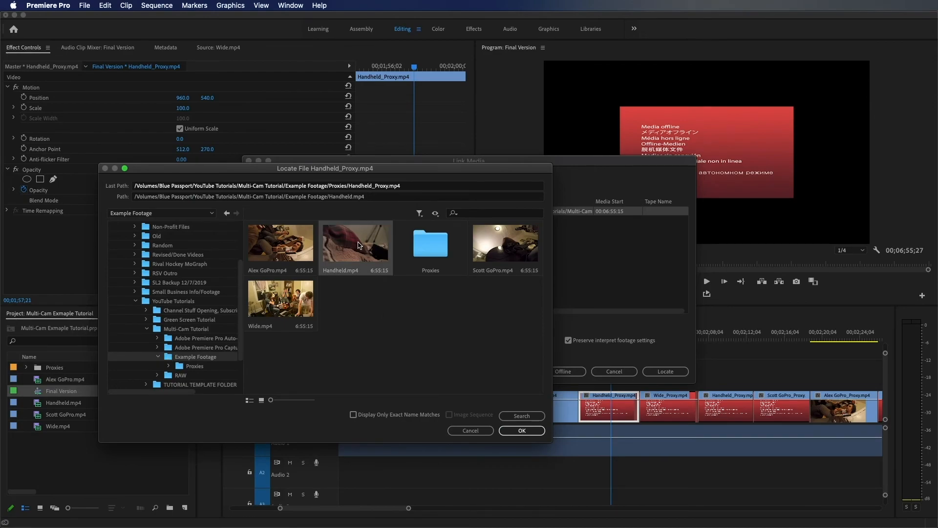
{"action": "left_click", "coordinate": [531, 432]}
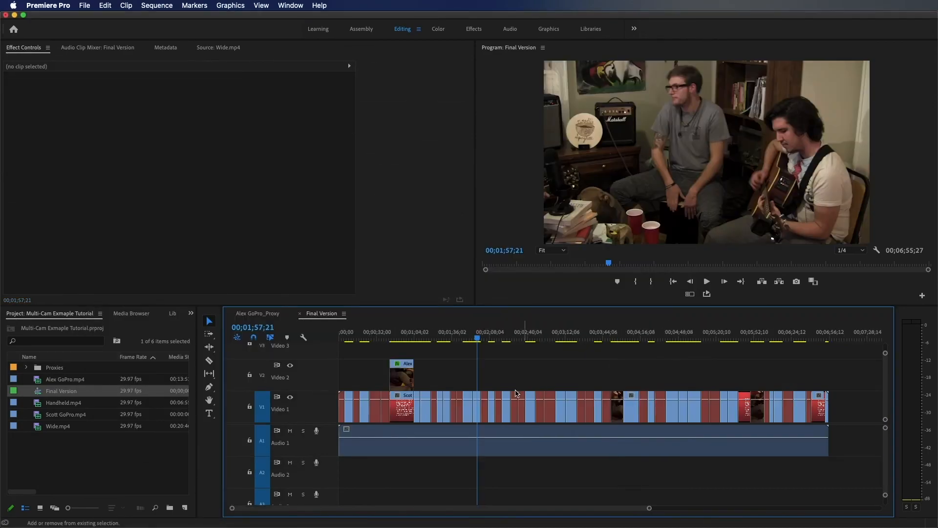
- Relink the offline Wide_Proxy.mp4 clip at 00:00:28:18 to the full-resolution Wide.mp4 in the Example Footage folder
{"action": "left_click_drag", "start_coordinate": [384, 344], "coordinate": [373, 336]}
{"action": "key", "text": "equal"}
{"action": "key", "text": "equal"}
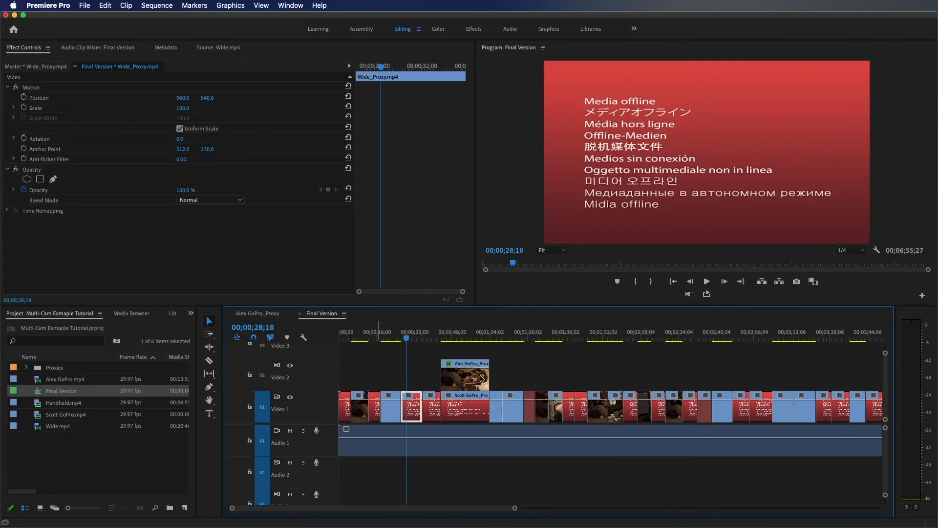
{"action": "right_click", "coordinate": [624, 411]}
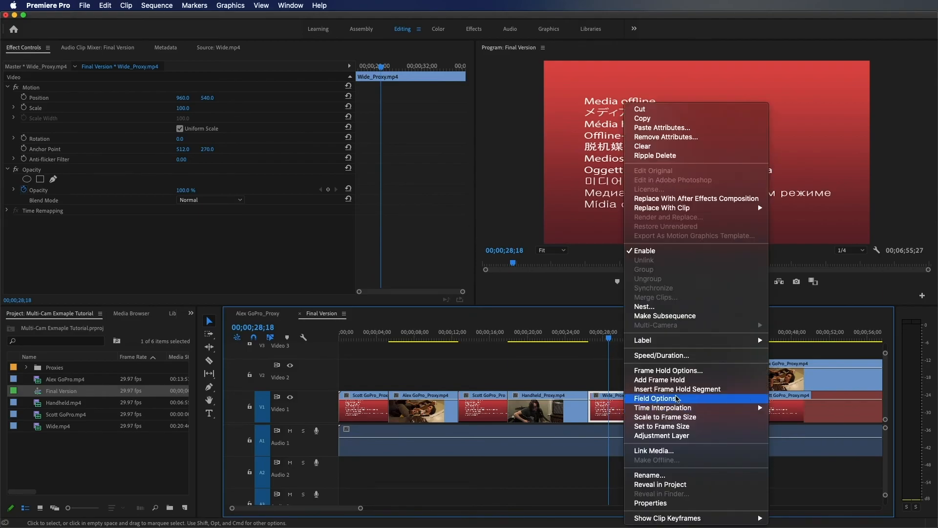
{"action": "left_click", "coordinate": [654, 450]}
{"action": "left_click", "coordinate": [666, 372]}
{"action": "left_click", "coordinate": [196, 375]}
{"action": "left_click", "coordinate": [280, 300]}
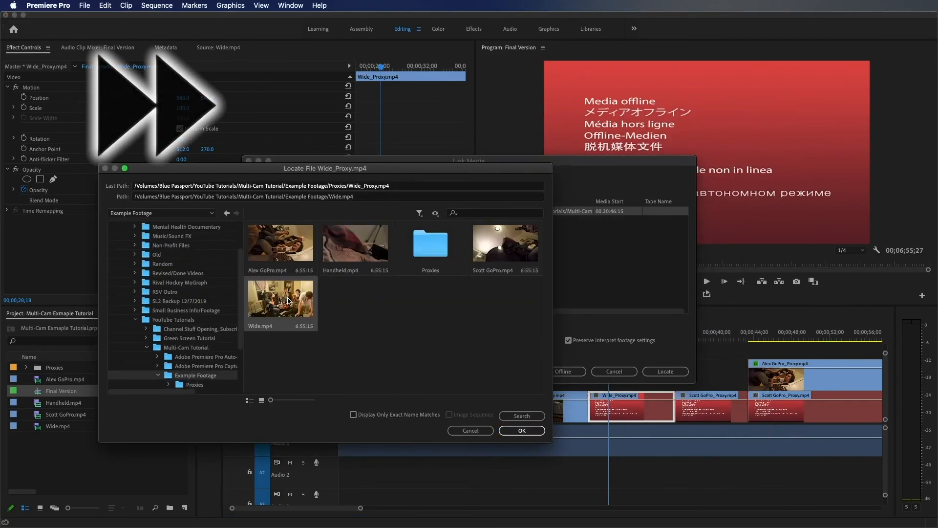
{"action": "left_click", "coordinate": [522, 430]}
- Relink the offline Scott GoPro_Proxy.mp4 clip to the full-resolution Scott GoPro.mp4 in the Example Footage folder
{"action": "left_click", "coordinate": [709, 332]}
{"action": "right_click", "coordinate": [693, 409]}
{"action": "left_click", "coordinate": [721, 450]}
{"action": "left_click", "coordinate": [196, 375]}
{"action": "left_click", "coordinate": [505, 245]}
{"action": "left_click", "coordinate": [522, 431]}
- Scrub through the relinked Final Version sequence from the start to 00:04:33:20 to check the full-resolution footage
{"action": "key", "text": "minus"}
{"action": "key", "text": "minus"}
{"action": "key", "text": "minus"}
{"action": "left_click_drag", "start_coordinate": [341, 339], "coordinate": [660, 342]}
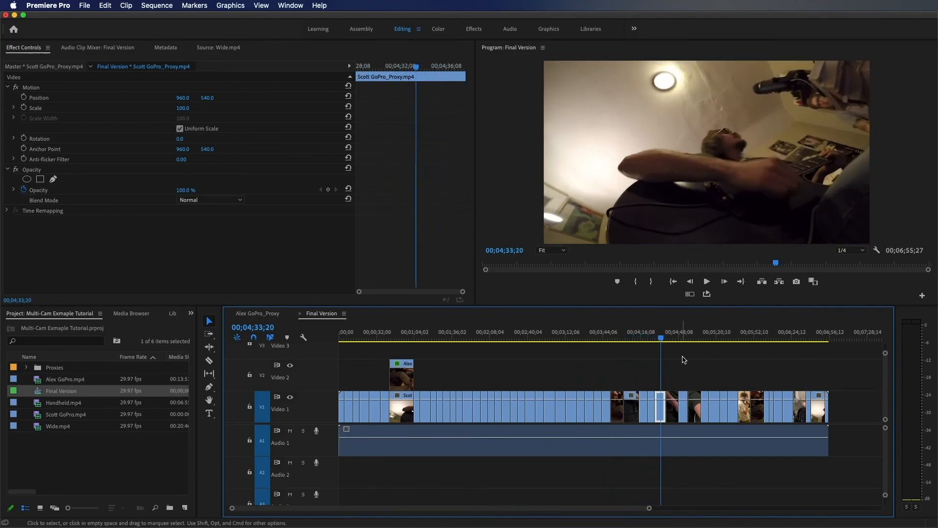
{"action": "left_click", "coordinate": [676, 359]}
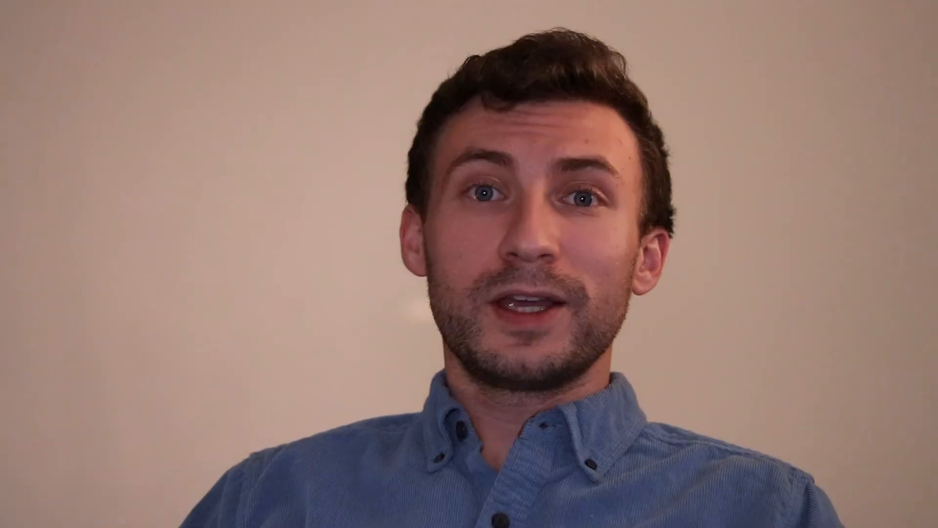